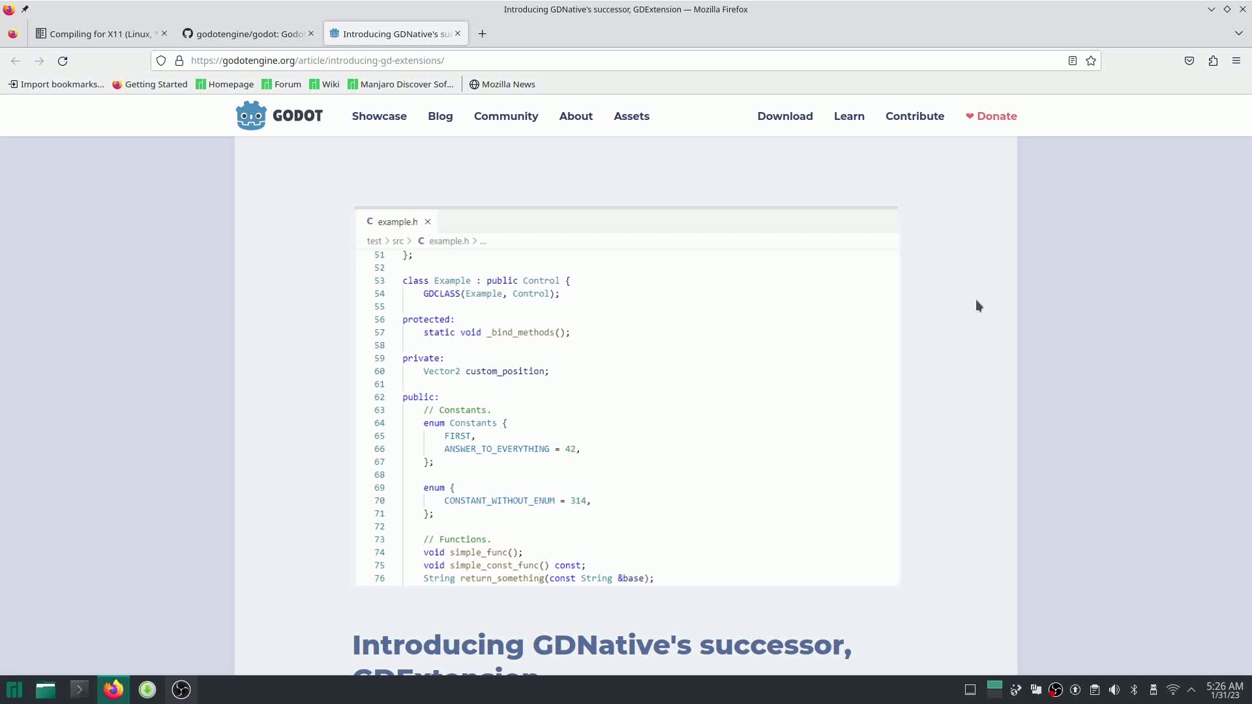
# Step: Scroll the GDExtension article down to its heading and opening paragraphs
pyautogui.scroll(-2, 977, 304)
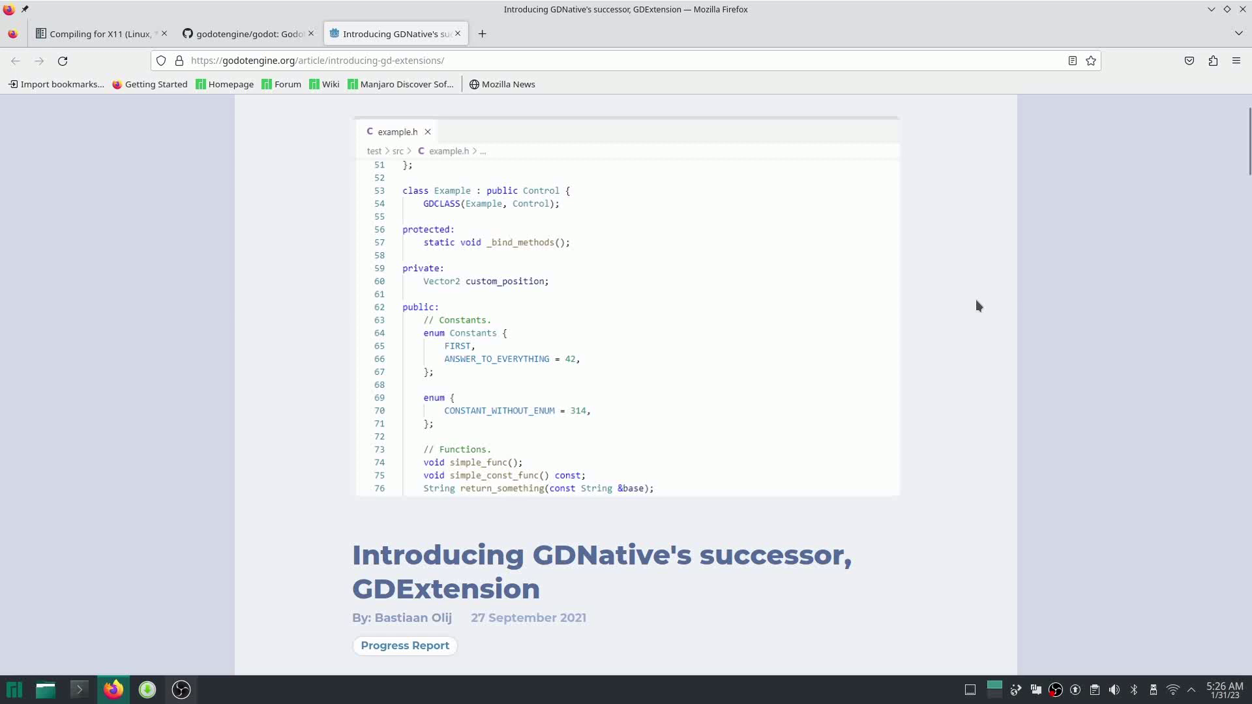
pyautogui.scroll(-2, 977, 304)
pyautogui.scroll(-3, 977, 304)
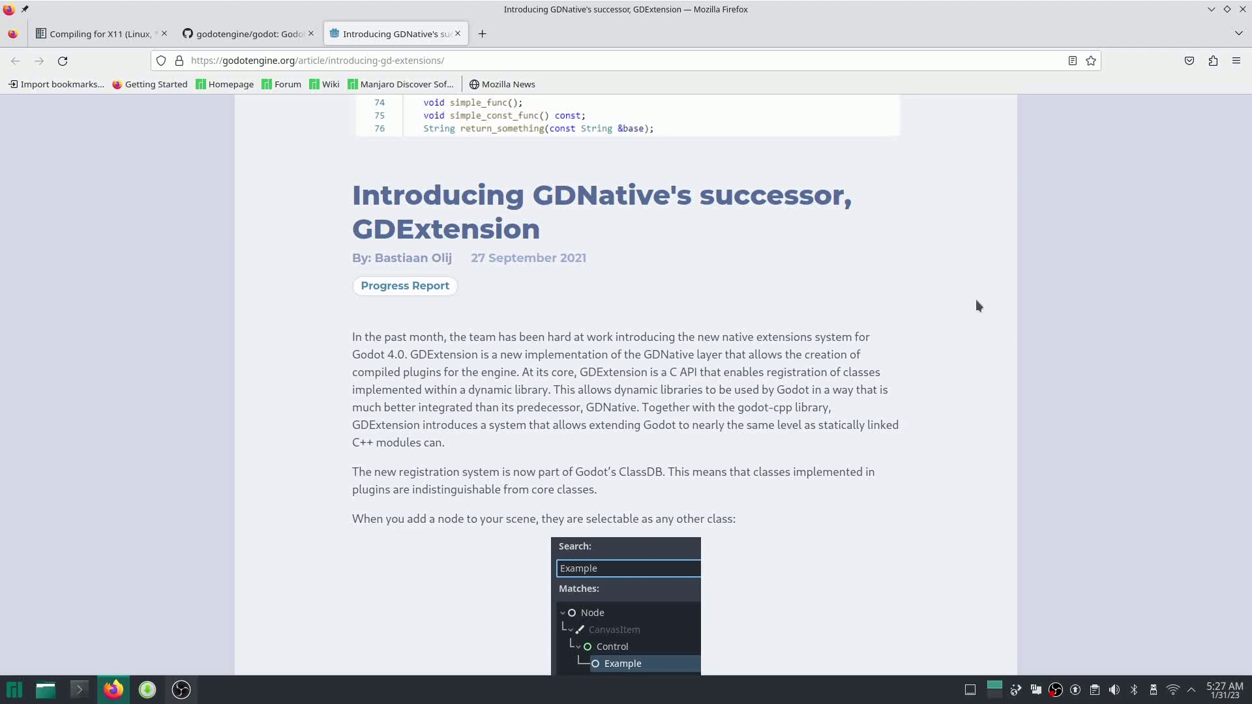
# Step: Go from the godot repository to the Godot Engine organisation and open godot-cpp
pyautogui.click(296, 33)
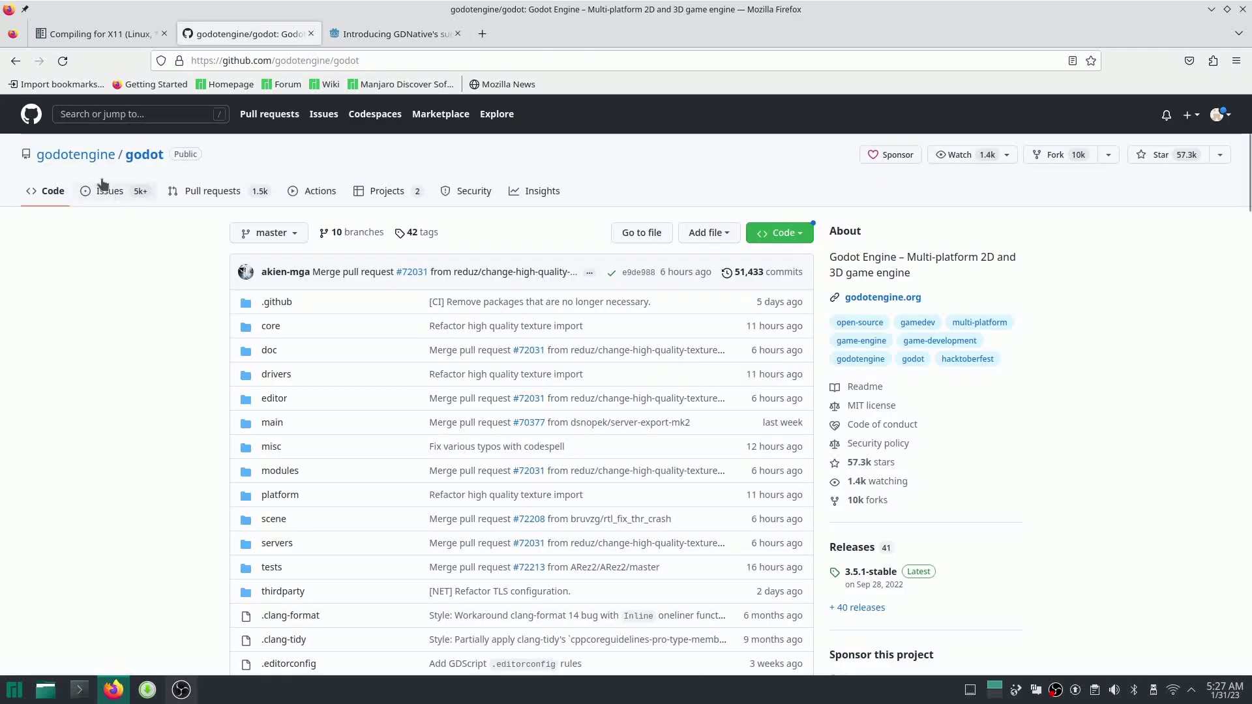
pyautogui.hotkey('alt', 'Left')
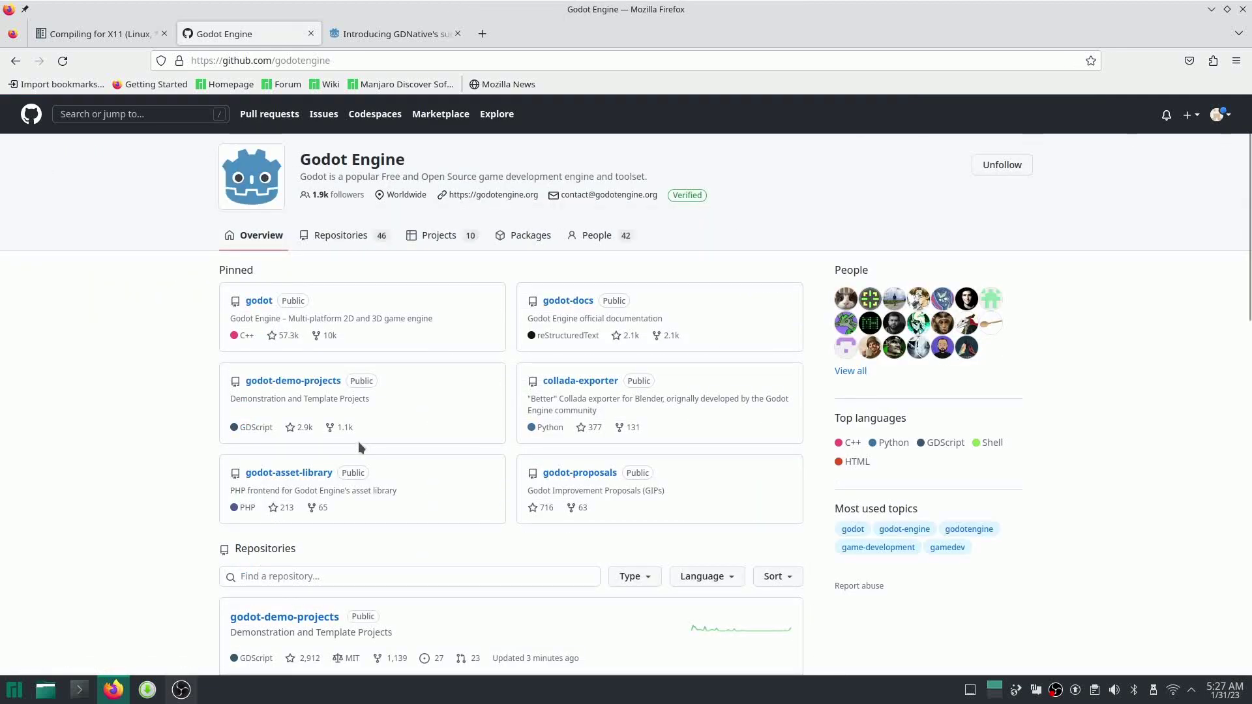
pyautogui.scroll(-10, 358, 440)
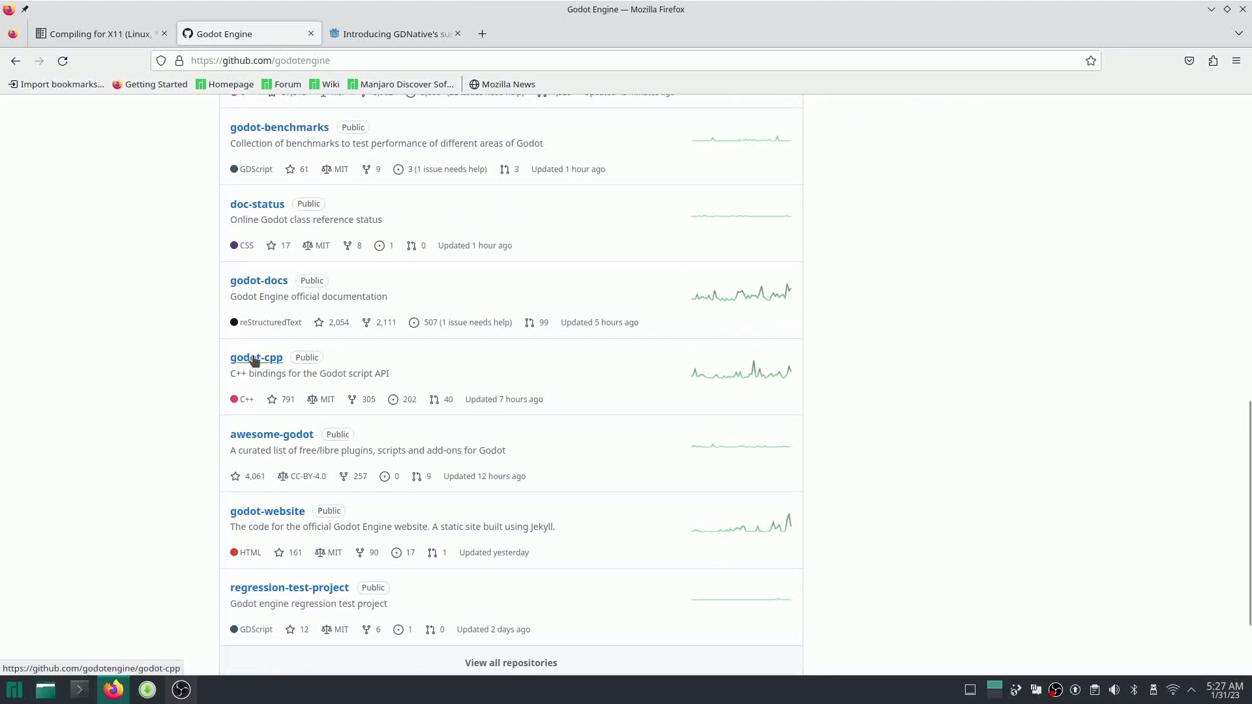
pyautogui.click(254, 358)
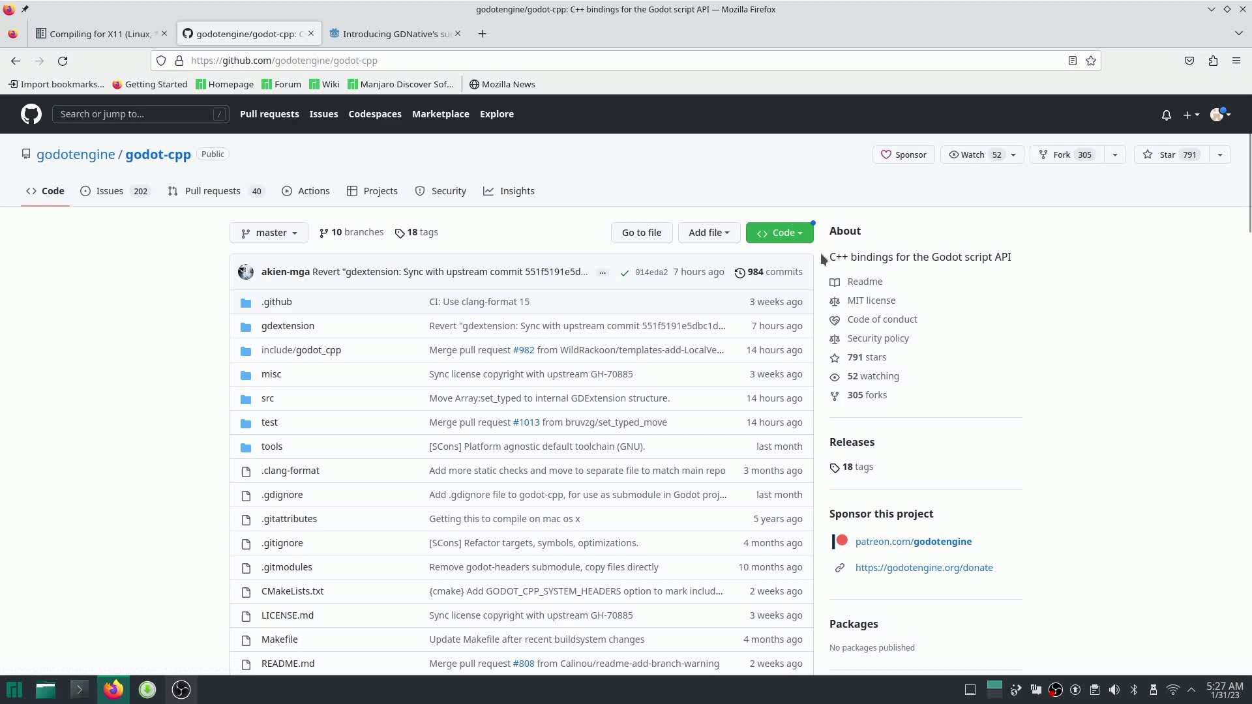
# Step: Copy the godot-cpp HTTPS clone URL and minimise Firefox
pyautogui.click(792, 237)
pyautogui.click(788, 352)
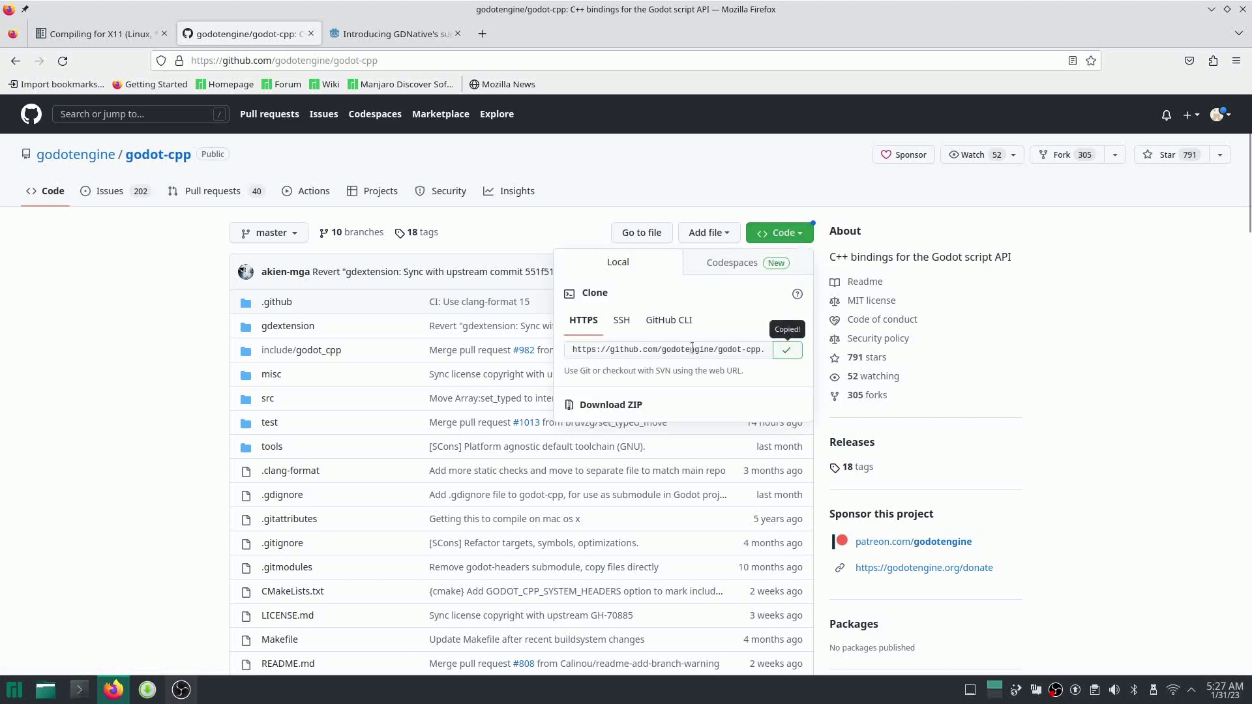
pyautogui.click(93, 398)
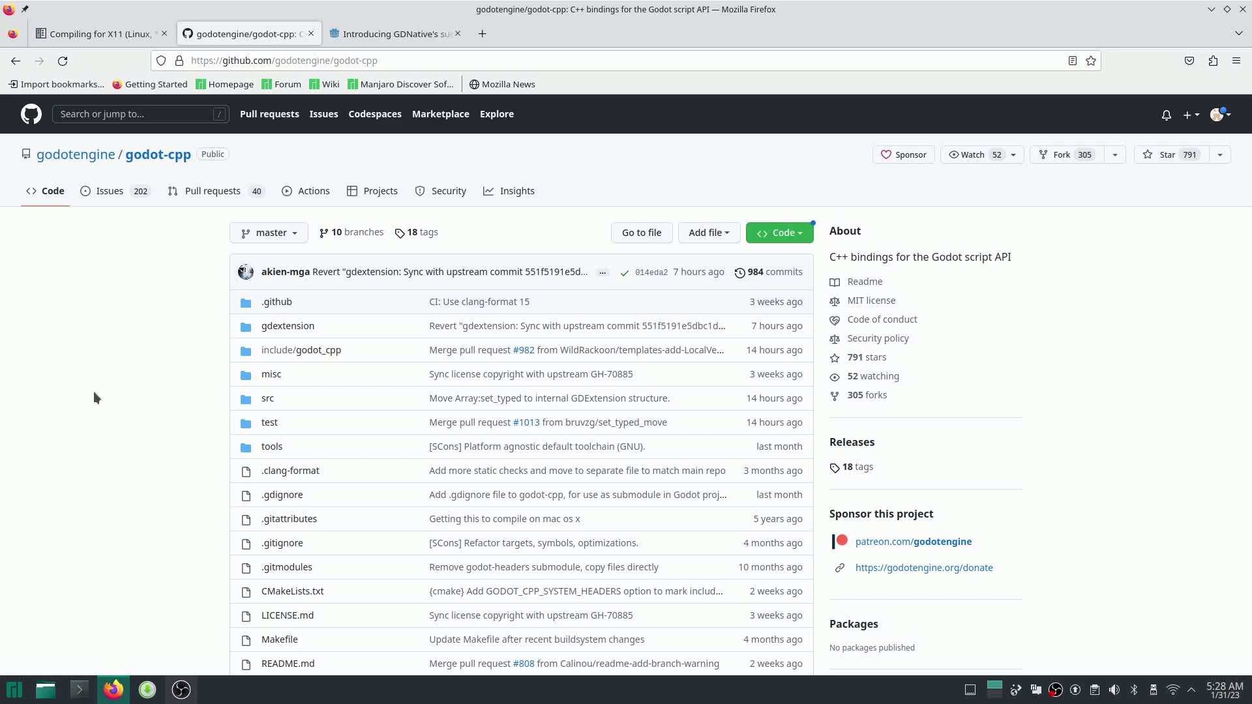
pyautogui.click(779, 233)
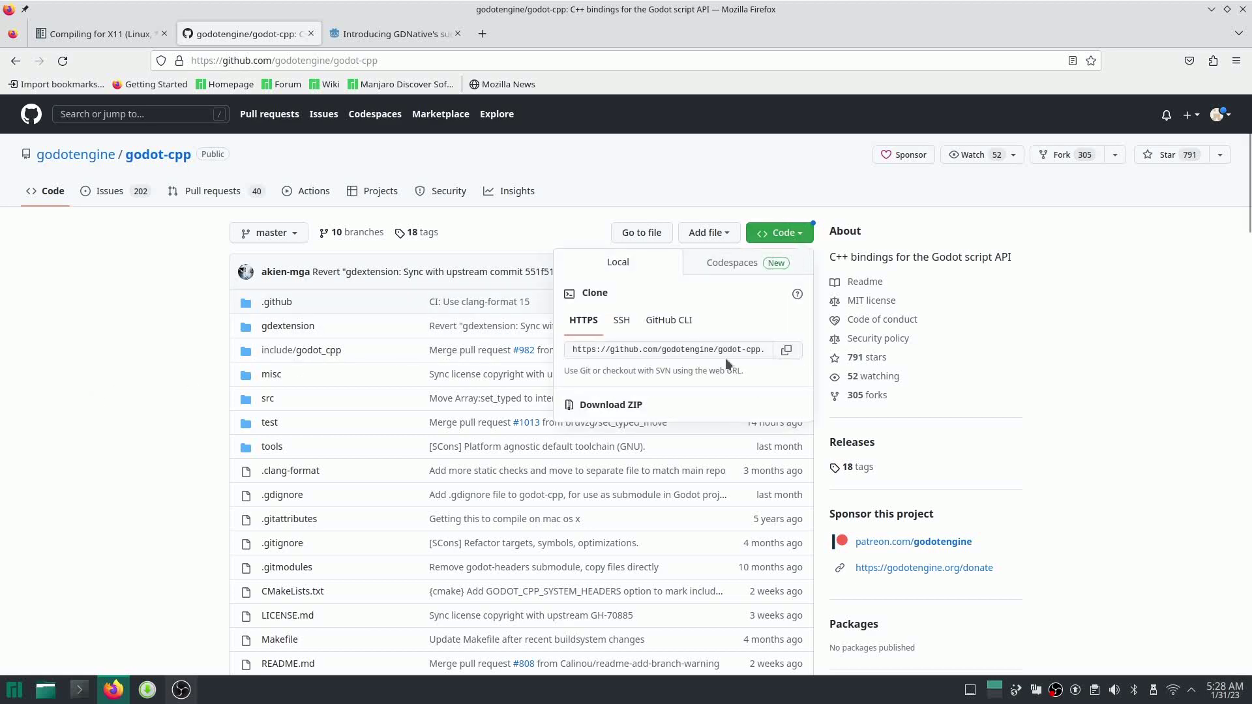
pyautogui.click(1112, 353)
pyautogui.click(1212, 9)
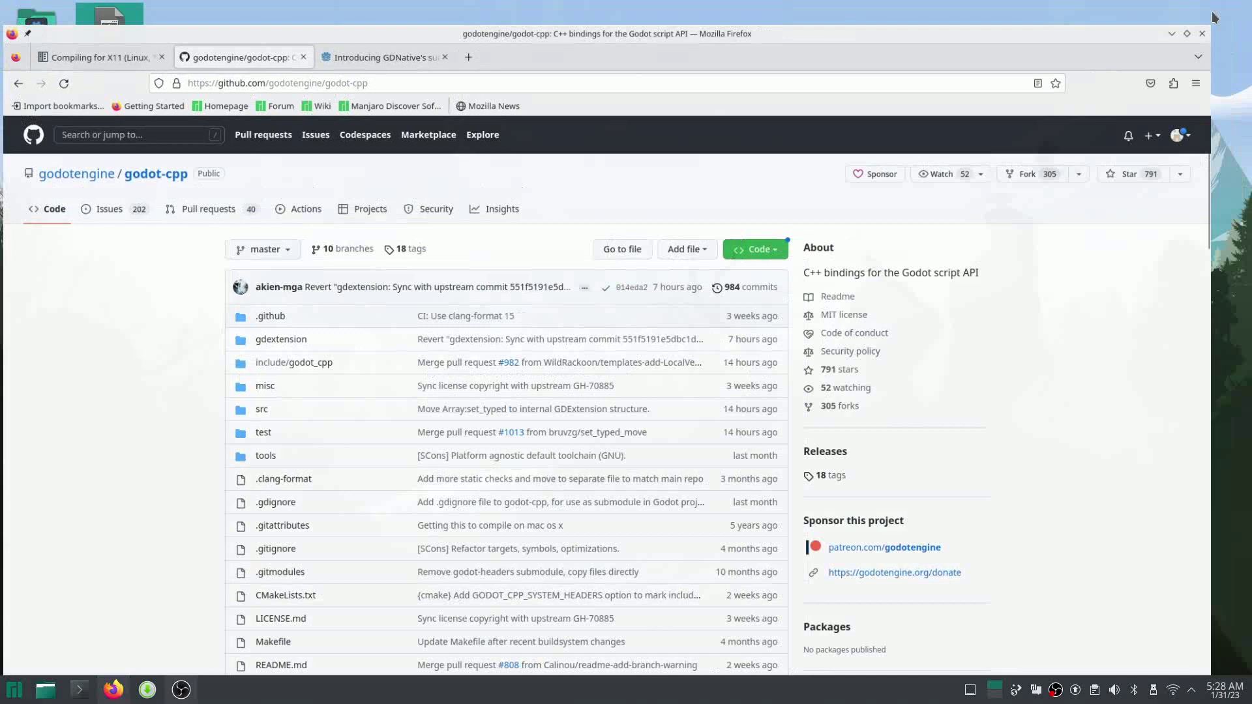
# Step: Open the test project folder and then its gdextension folder in Dolphin
pyautogui.click(216, 224)
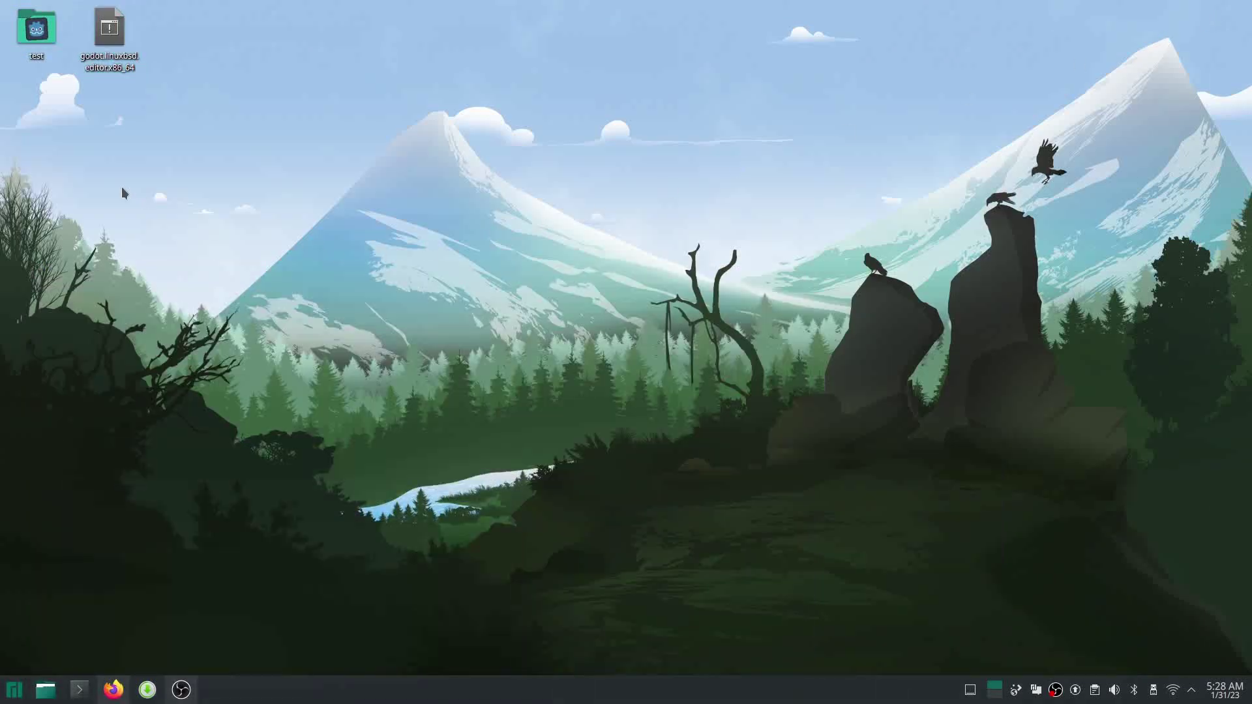
pyautogui.doubleClick(36, 29)
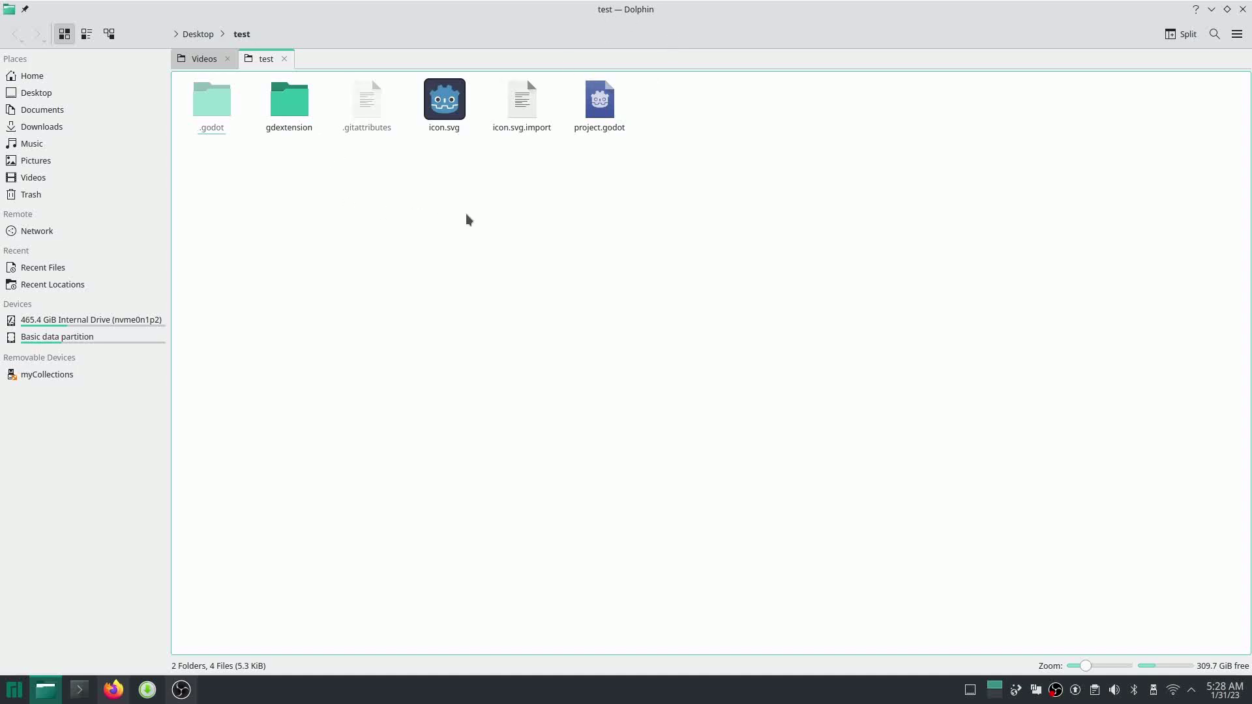
pyautogui.press('Right')
pyautogui.doubleClick(289, 109)
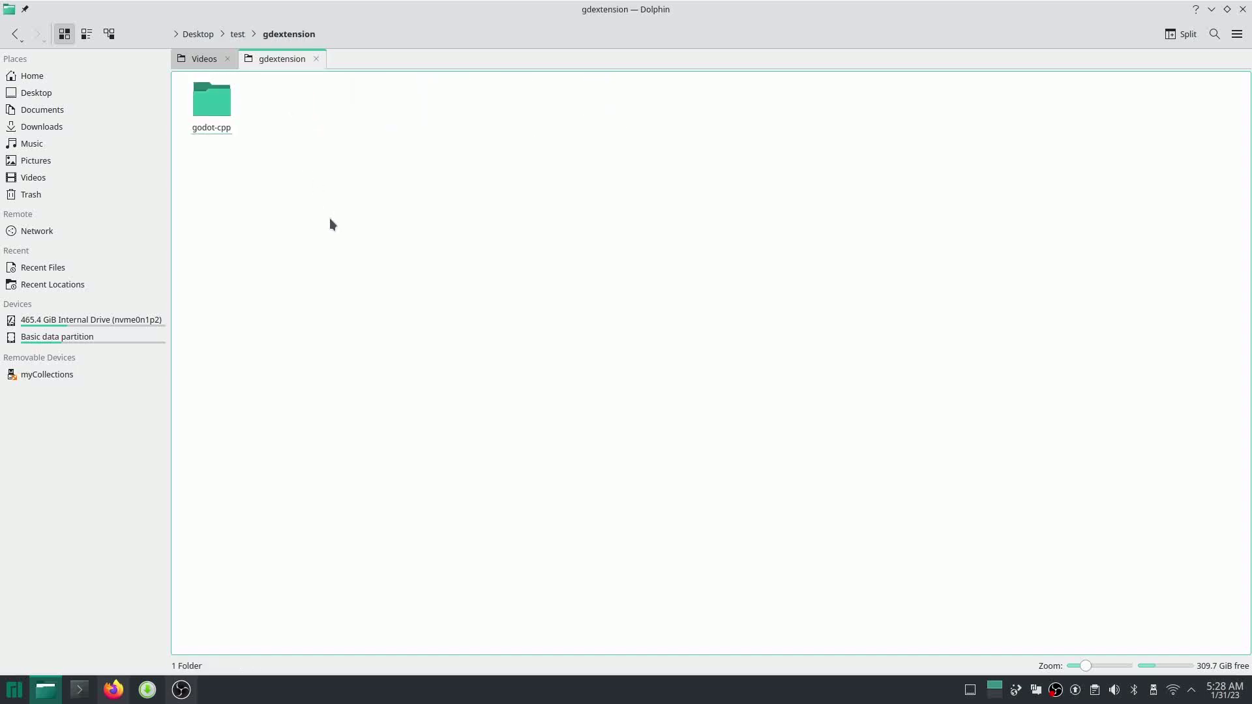
# Step: Open a terminal in gdextension from the context menu, then close it
pyautogui.click(217, 108)
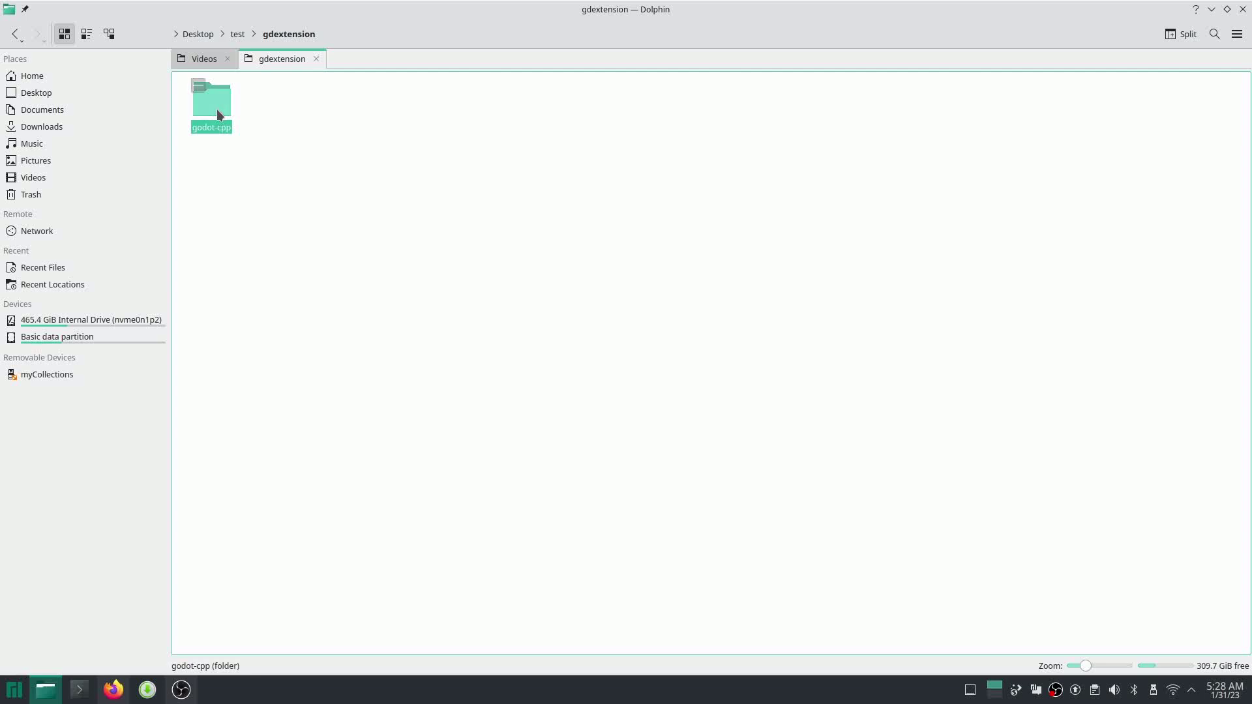
pyautogui.rightClick(311, 220)
pyautogui.click(362, 348)
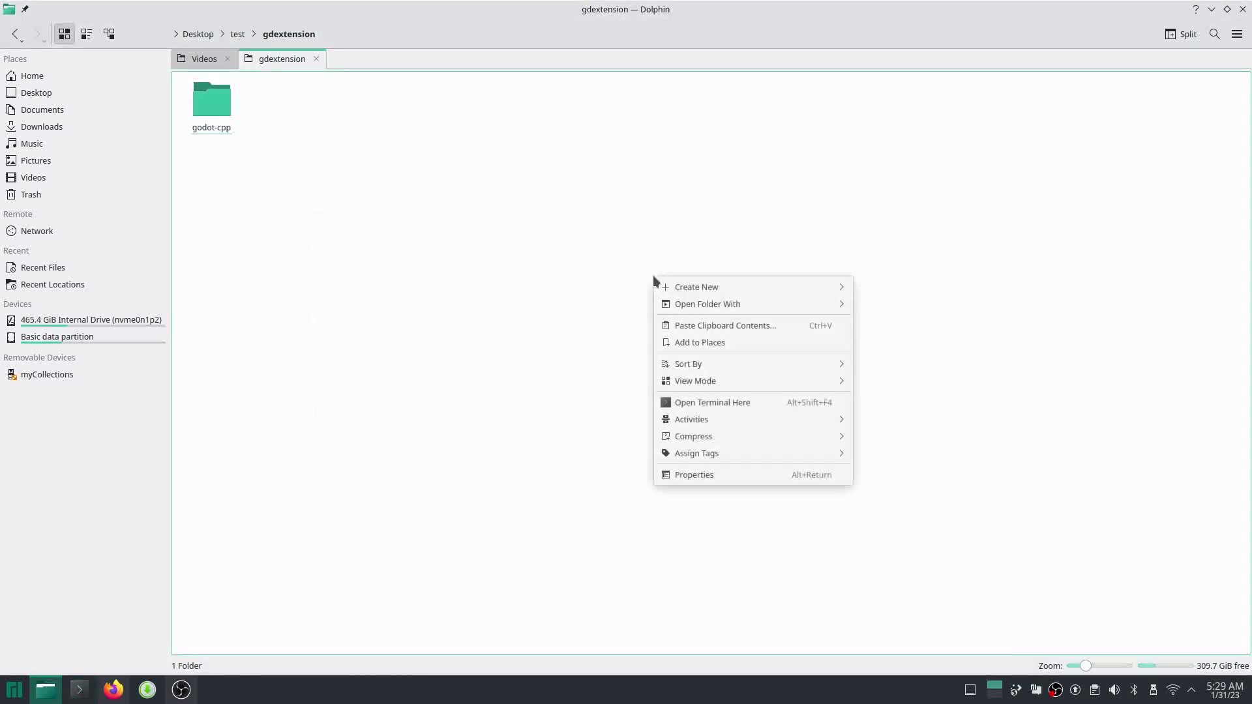
pyautogui.click(621, 273)
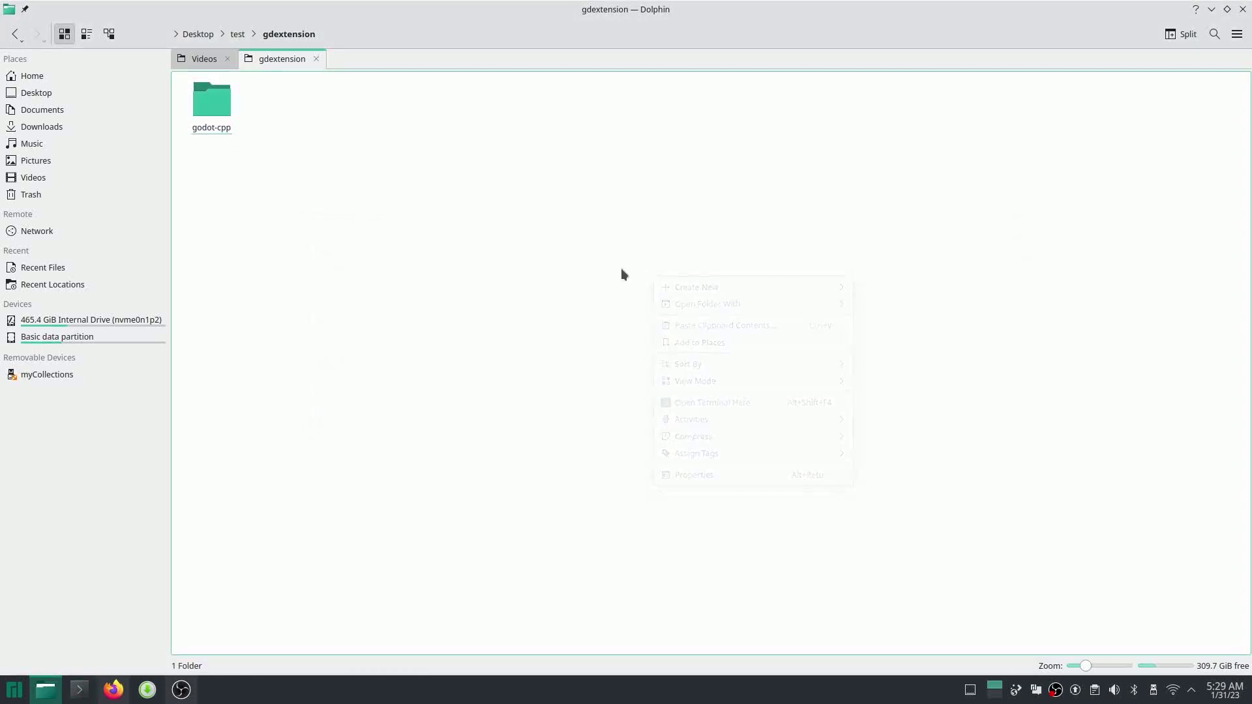
# Step: Open a terminal in gdextension and enter git clone with the suggested godot-cpp URL
pyautogui.rightClick(550, 248)
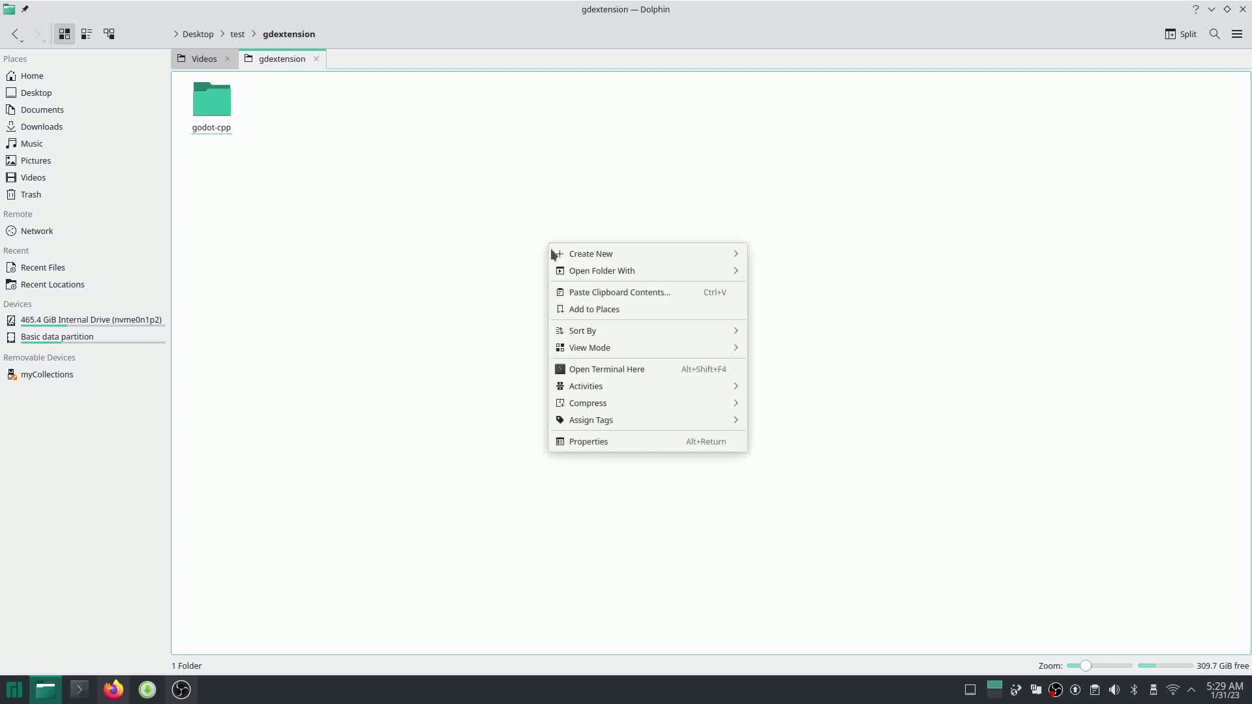
pyautogui.click(660, 371)
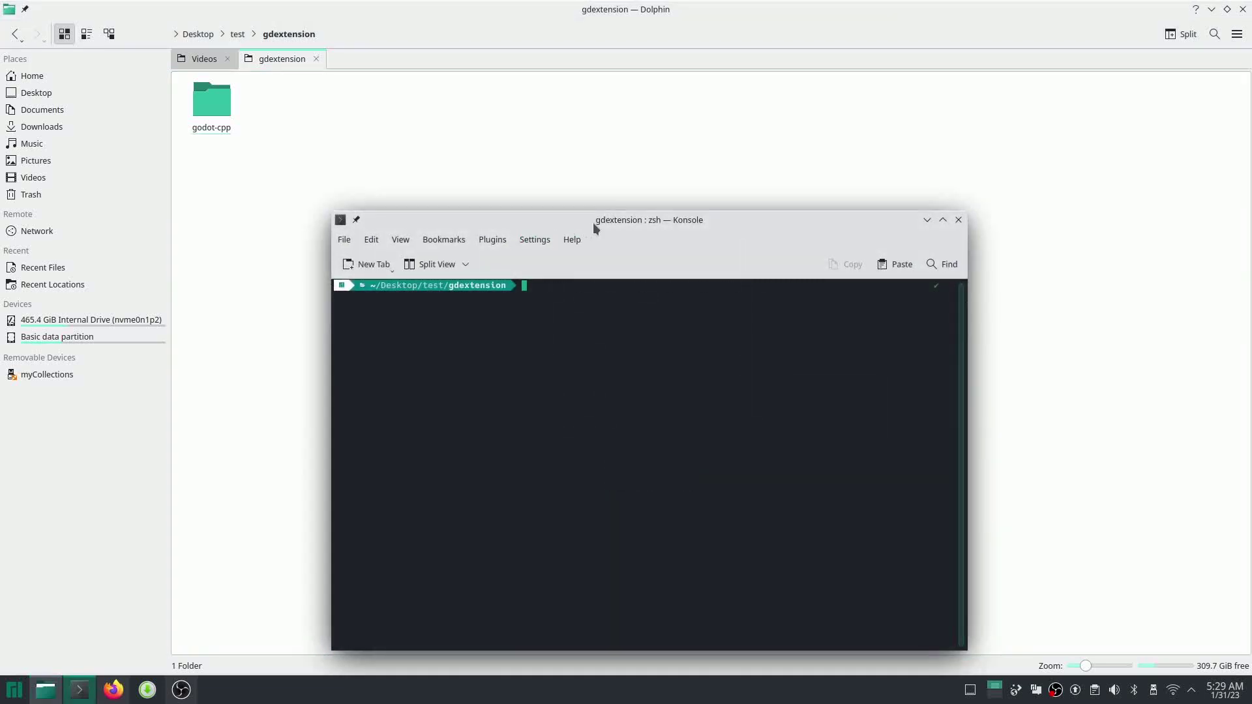
pyautogui.write('git clone')
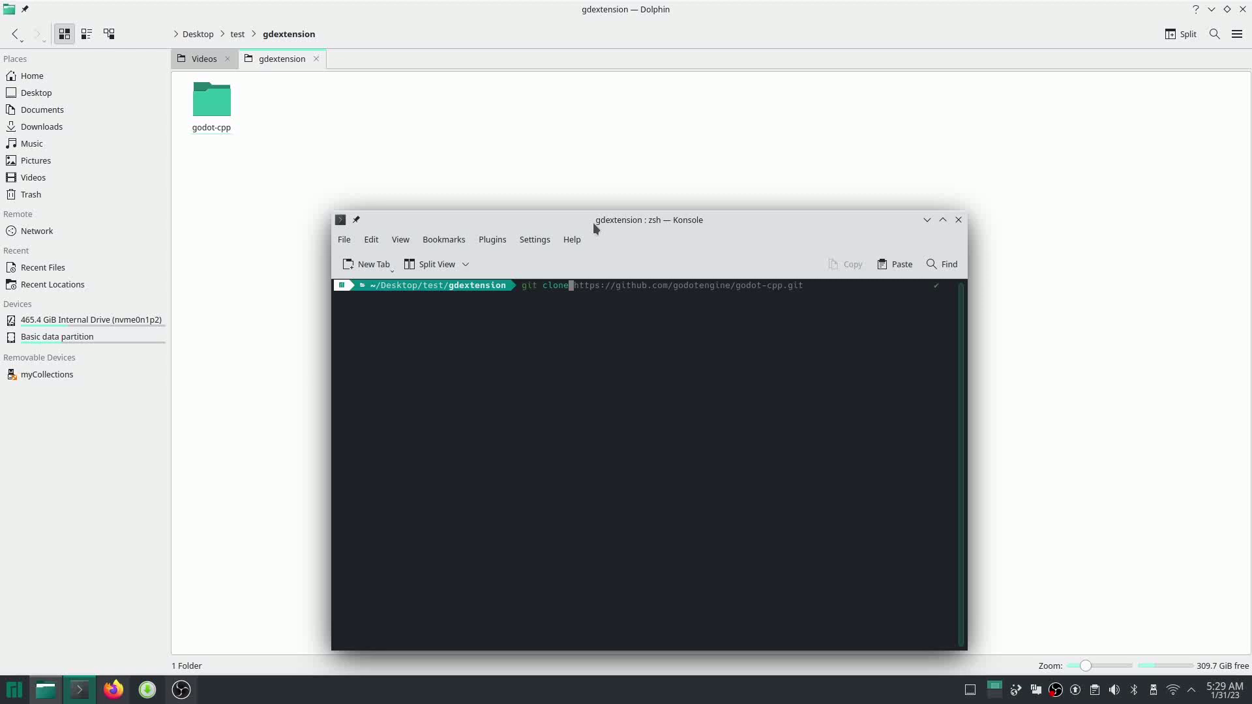
pyautogui.press('Right')
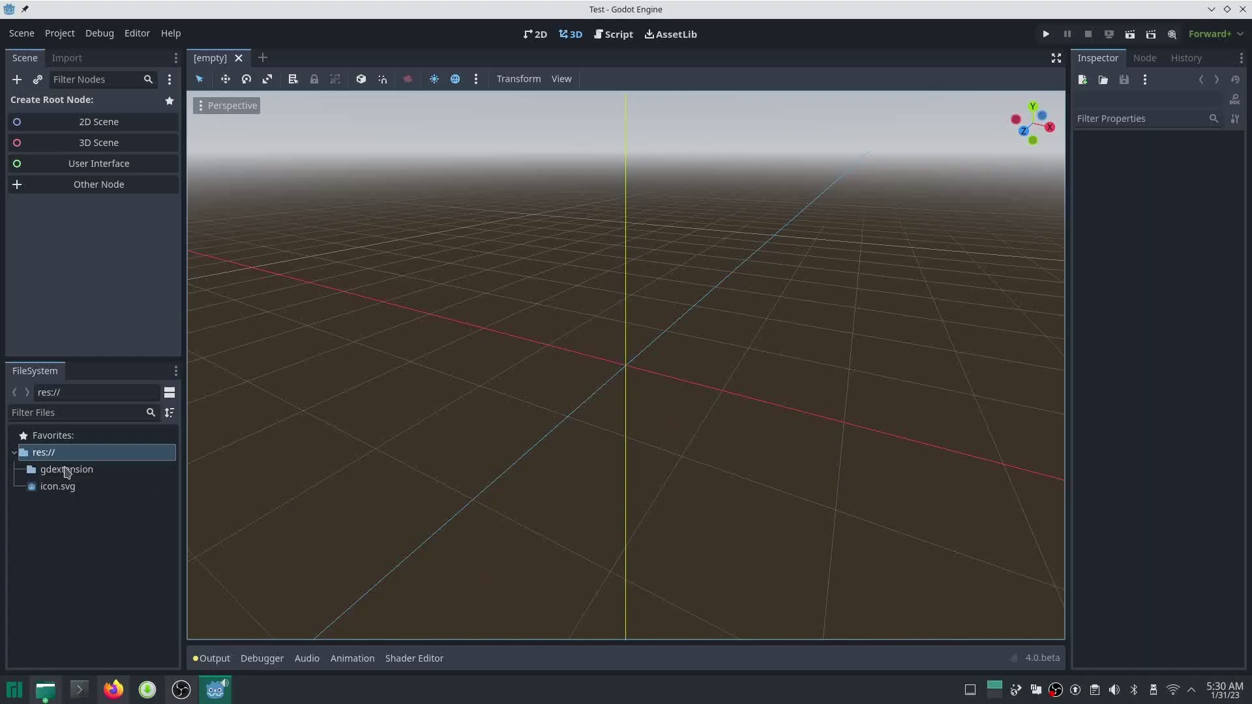
# Step: Select gdextension in Godot's FileSystem dock, then go back to Dolphin
pyautogui.click(66, 471)
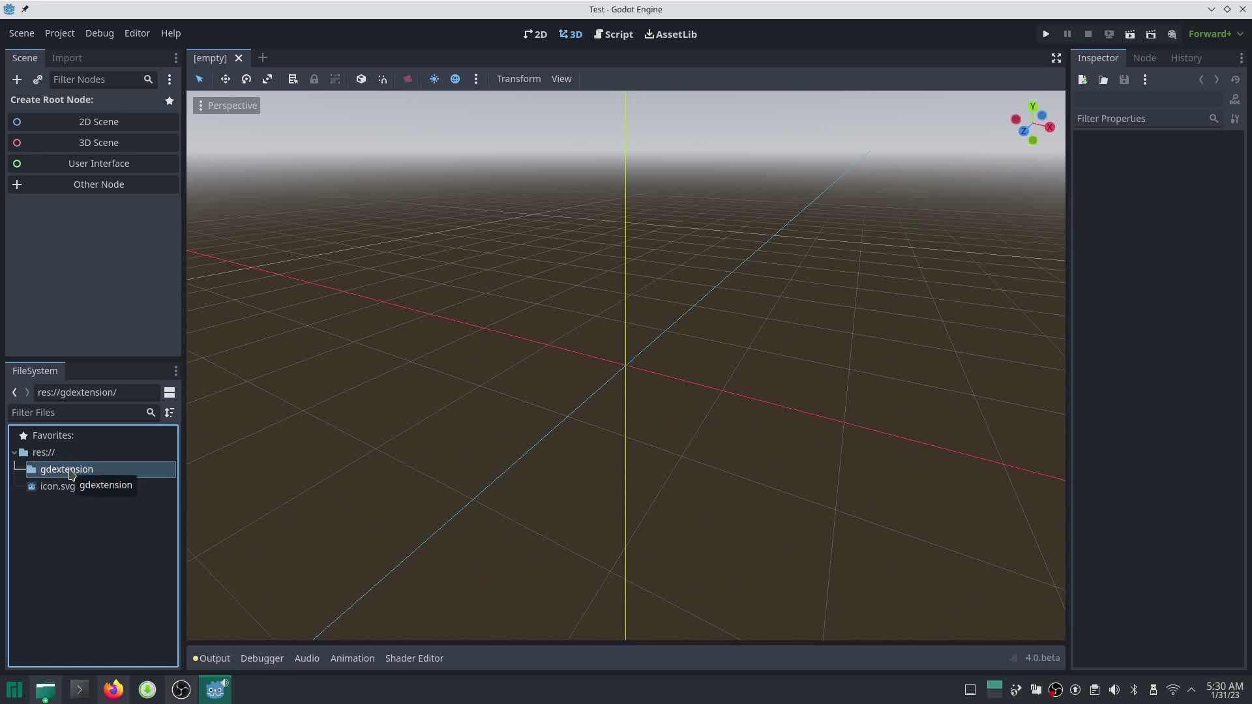
pyautogui.click(45, 690)
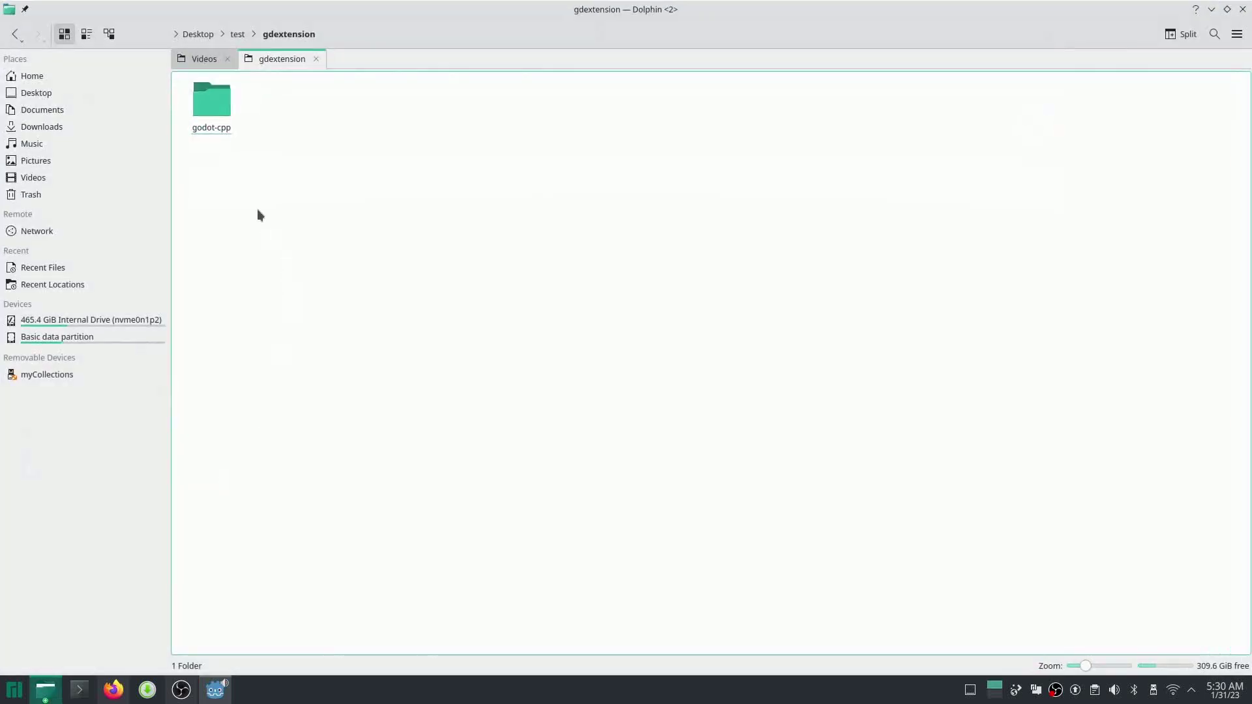
# Step: Create a .gdignore file in gdextension with touch from a terminal
pyautogui.rightClick(420, 318)
pyautogui.click(488, 441)
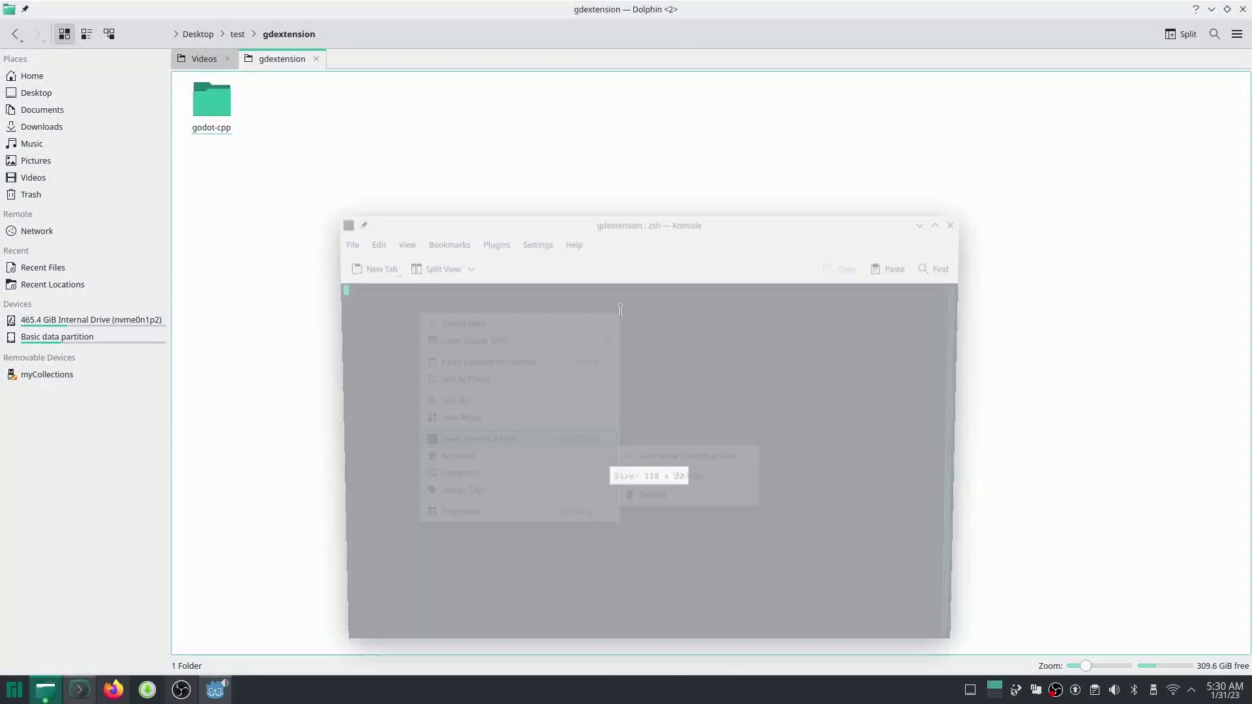
pyautogui.write('touc')
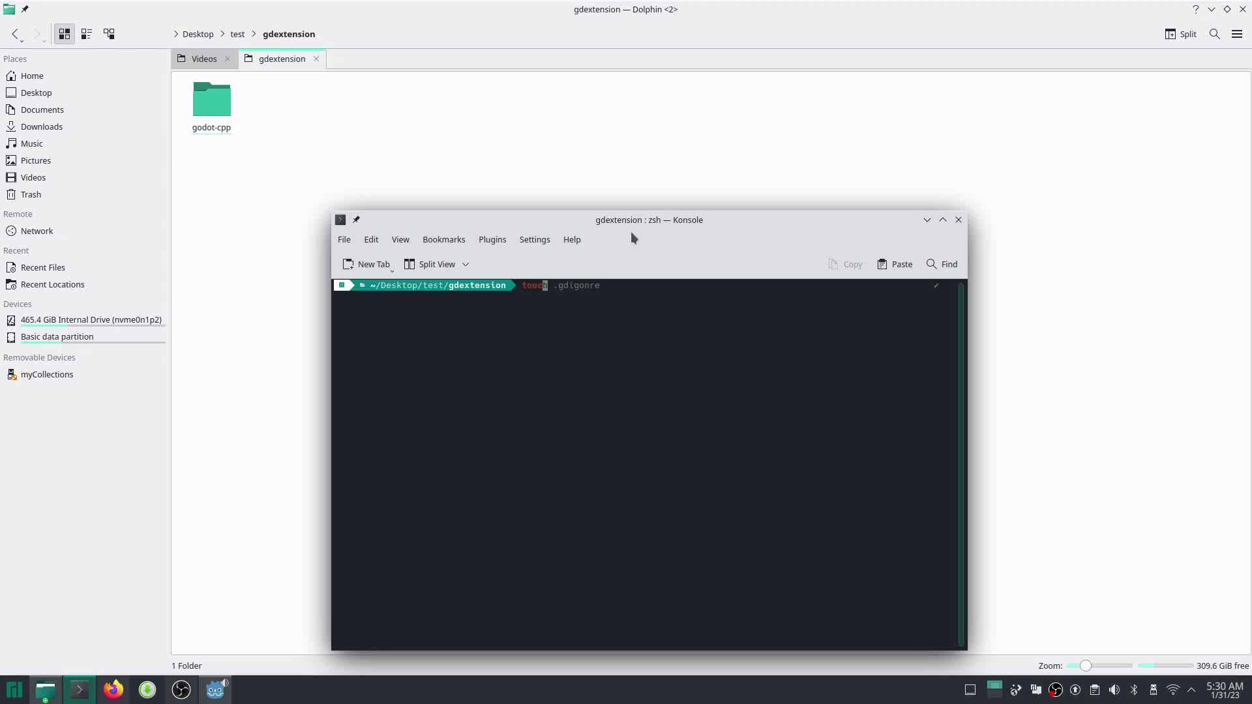
pyautogui.write('h')
pyautogui.press('Right')
pyautogui.press('Return')
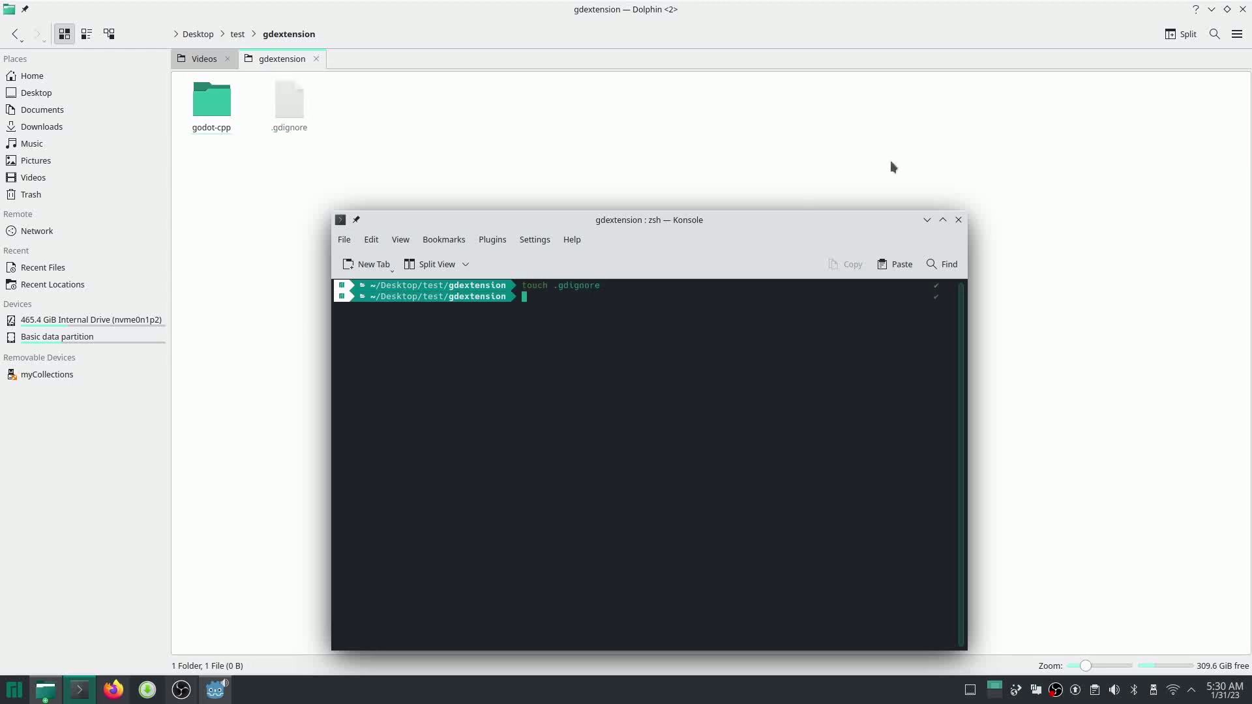
# Step: Close the terminal, check the new .gdignore file, and return to Godot
pyautogui.click(958, 220)
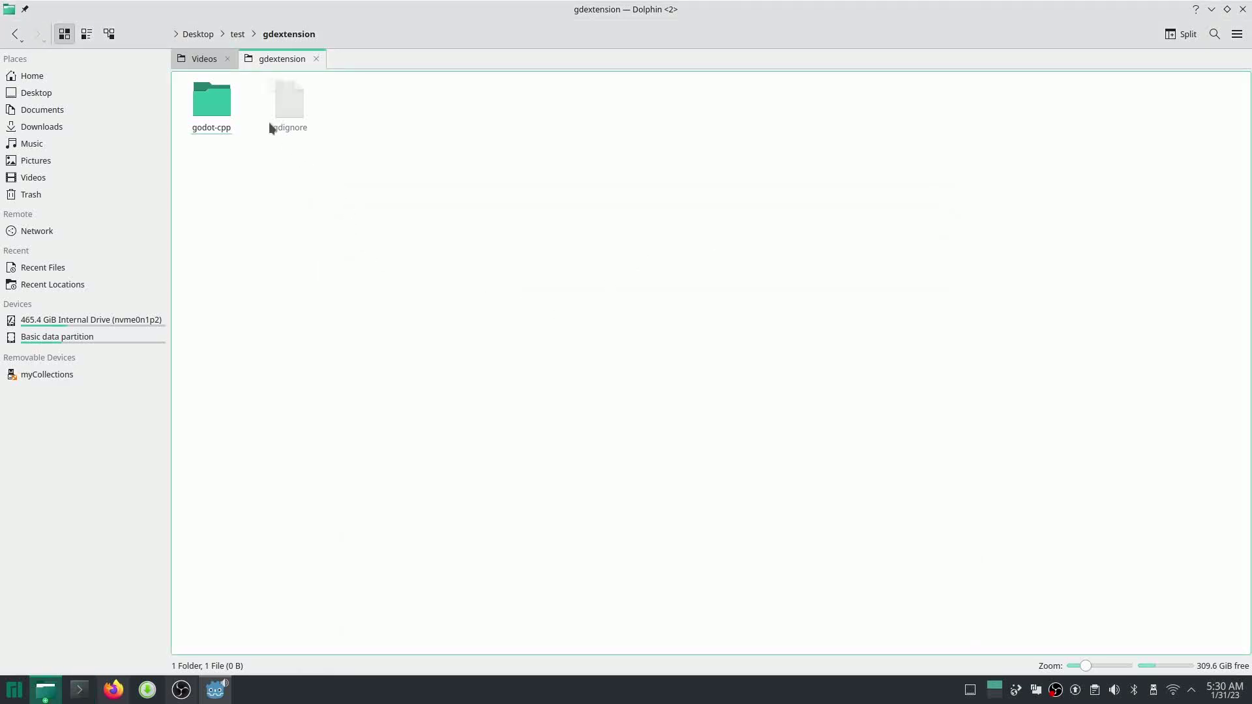
pyautogui.click(291, 106)
pyautogui.click(303, 583)
pyautogui.click(215, 690)
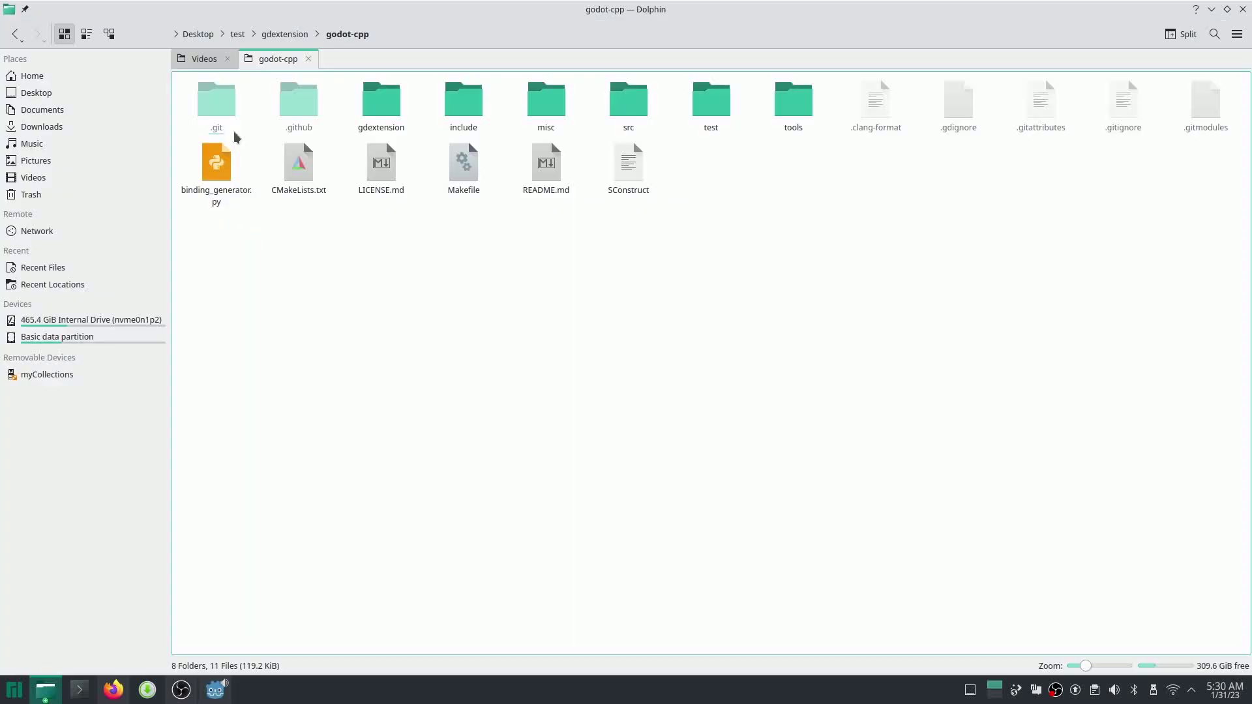
# Step: Turn off Show Hidden Files in Dolphin's godot-cpp folder view
pyautogui.click(225, 691)
pyautogui.rightClick(409, 274)
pyautogui.click(1227, 11)
pyautogui.click(1238, 34)
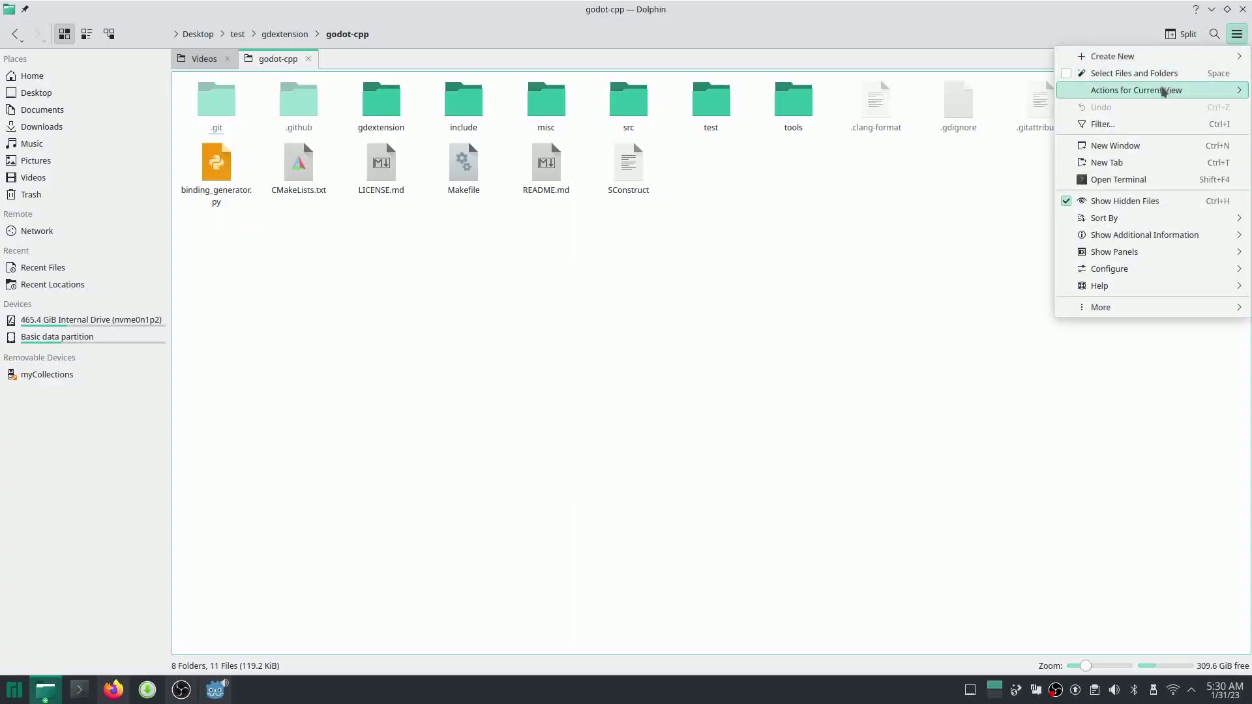
pyautogui.click(1115, 201)
pyautogui.rightClick(566, 223)
pyautogui.press('Escape')
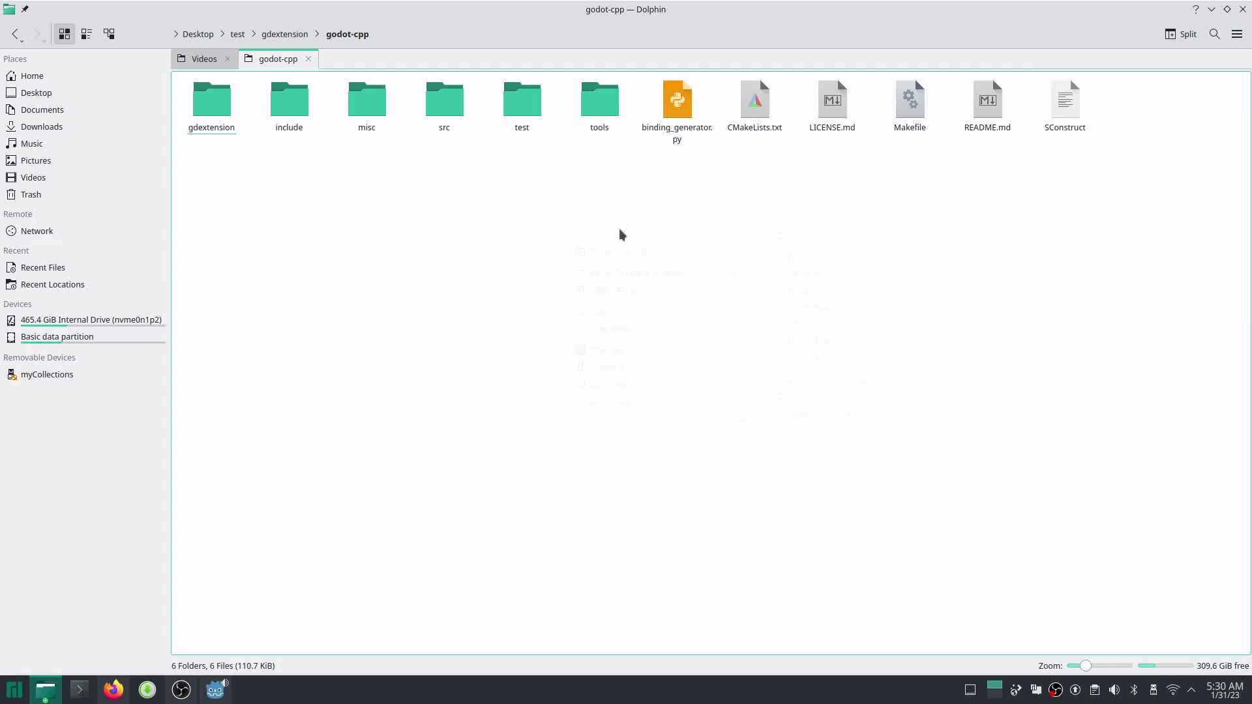
pyautogui.keyDown('ctrl'); pyautogui.scroll(3, 613, 281); pyautogui.keyUp('ctrl')
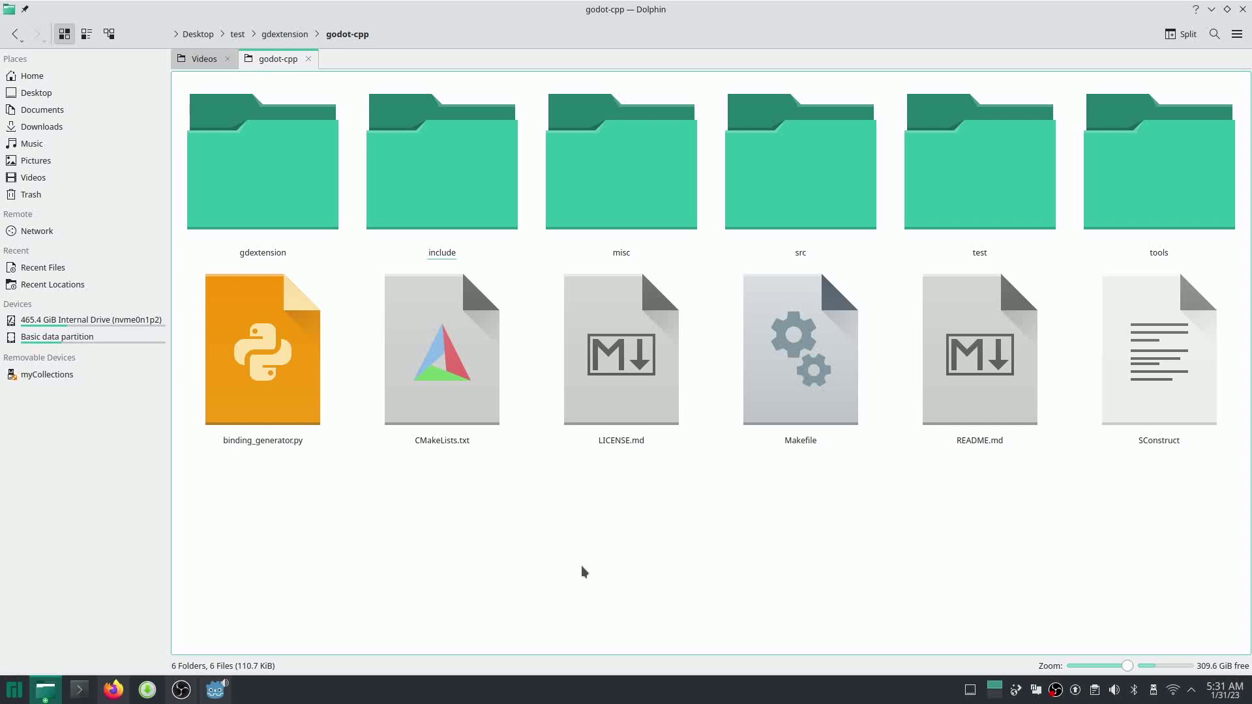
# Step: Open godot-cpp's gdextension folder and open extension_api.json in Firefox
pyautogui.click(248, 205)
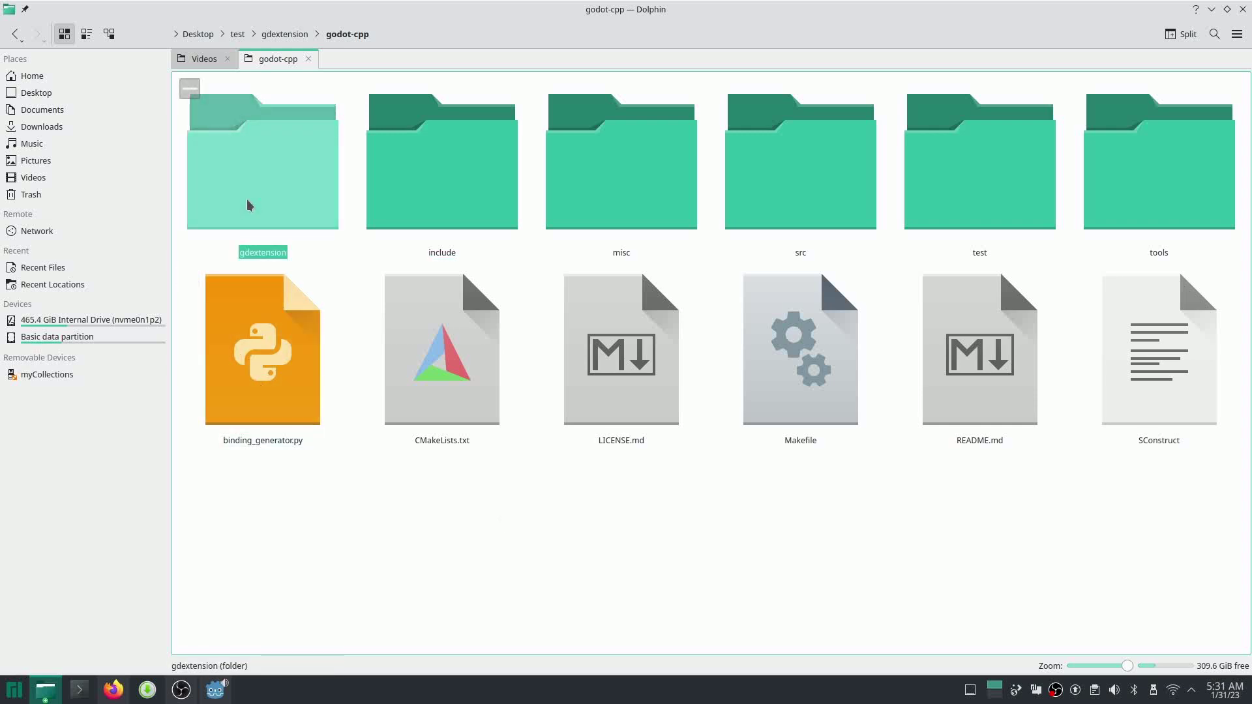
pyautogui.doubleClick(254, 188)
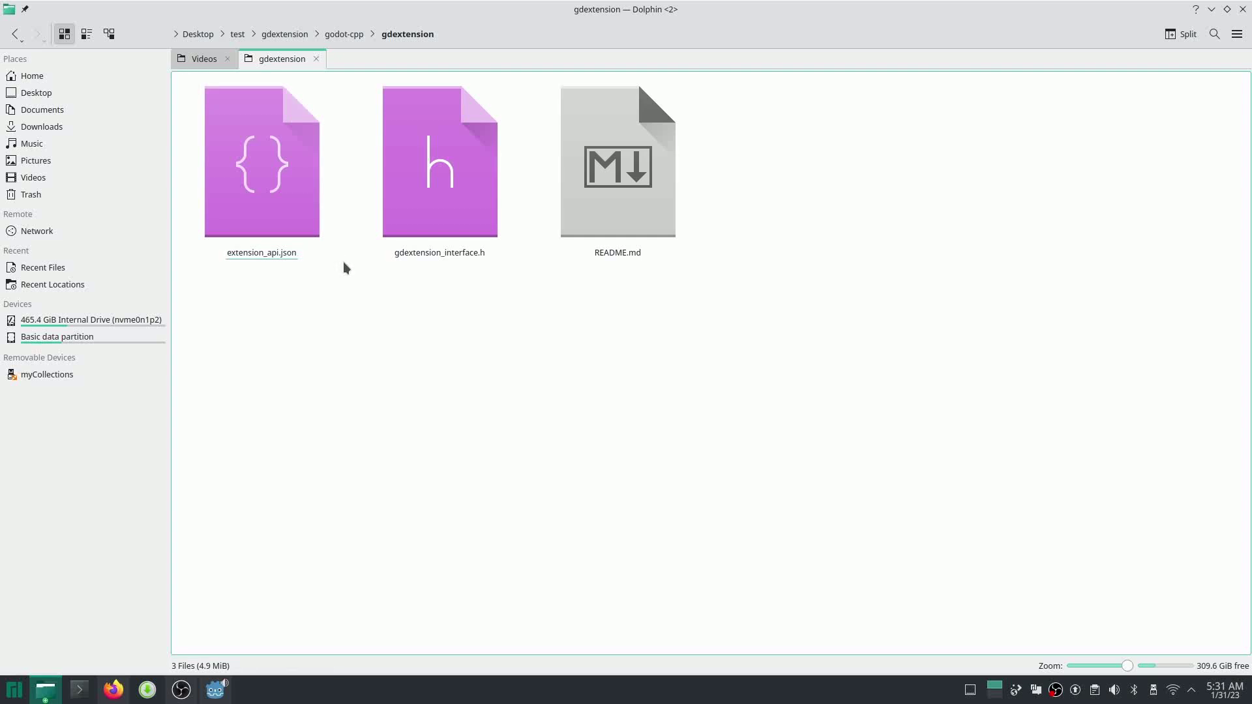
pyautogui.click(276, 180)
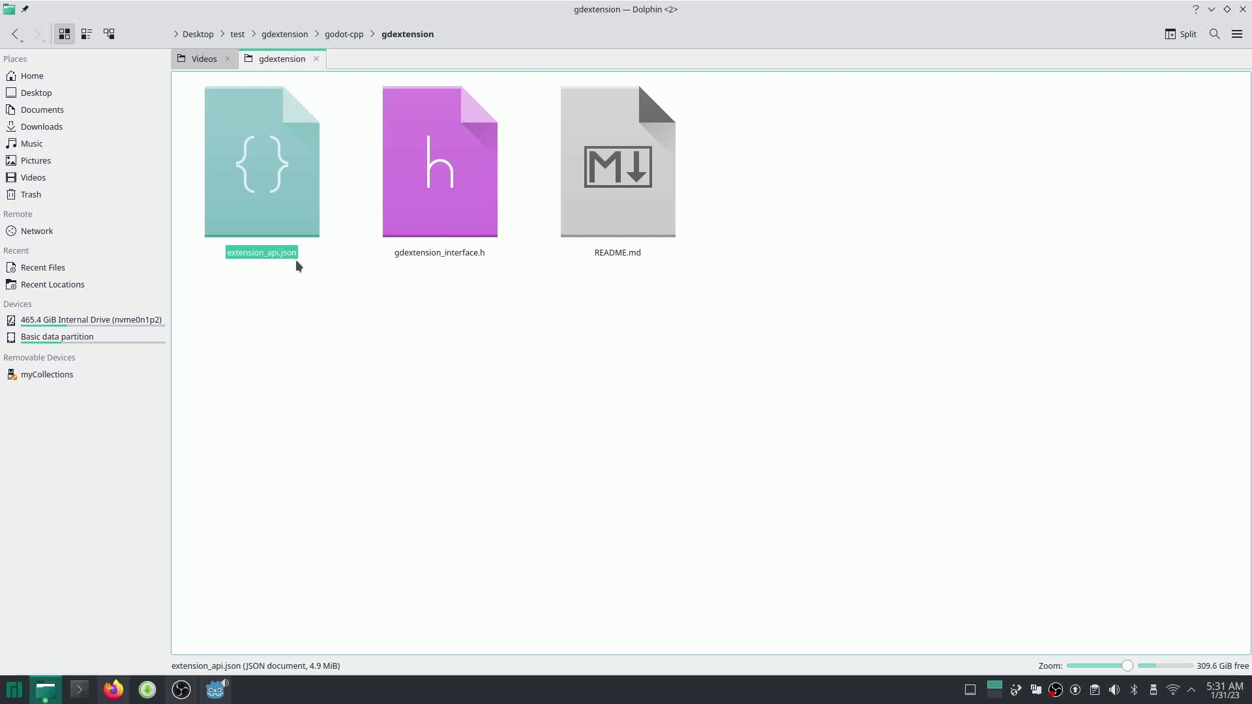
pyautogui.click(219, 438)
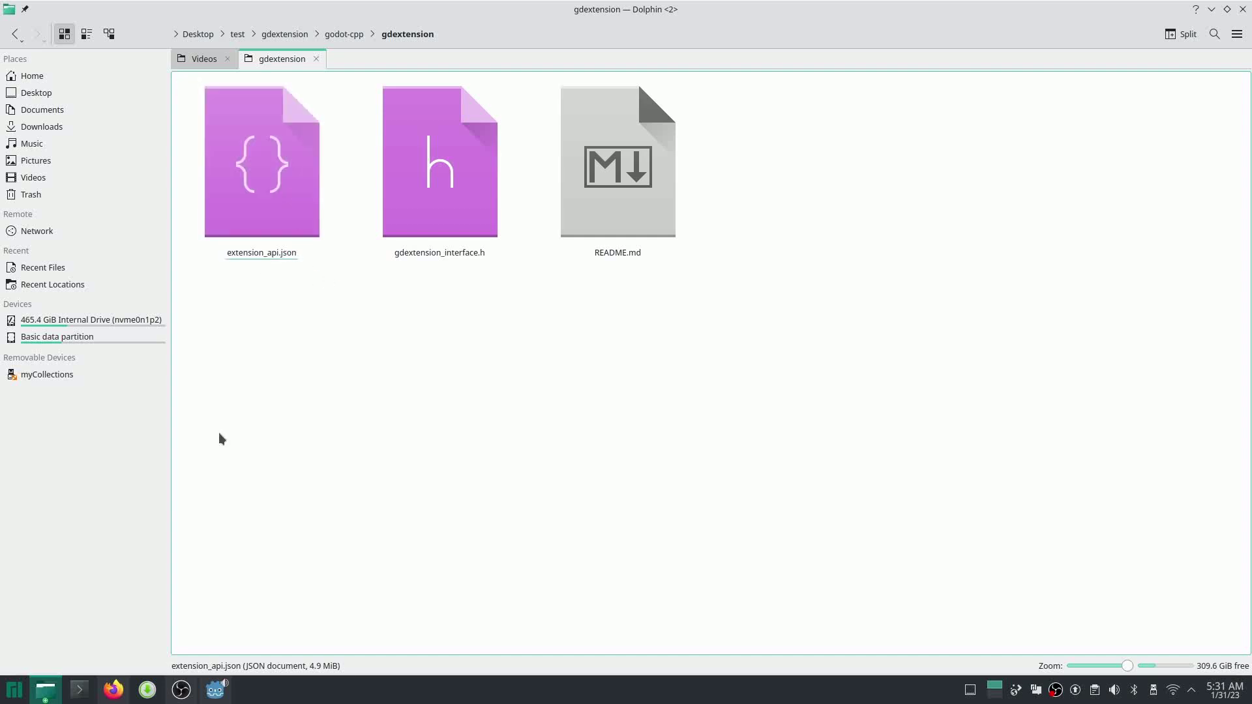
pyautogui.doubleClick(310, 189)
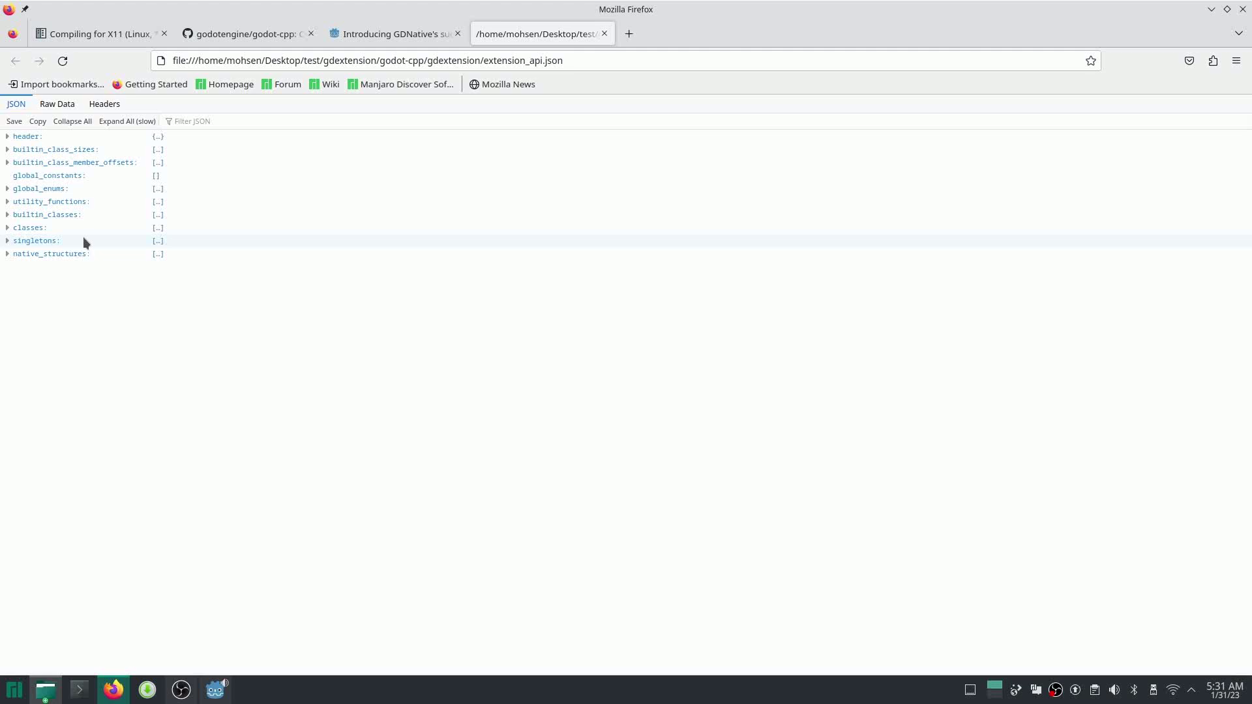
# Step: Expand classes and inspect entries 2 (AStar3D) and 10 (Animation), then close the tab
pyautogui.click(13, 227)
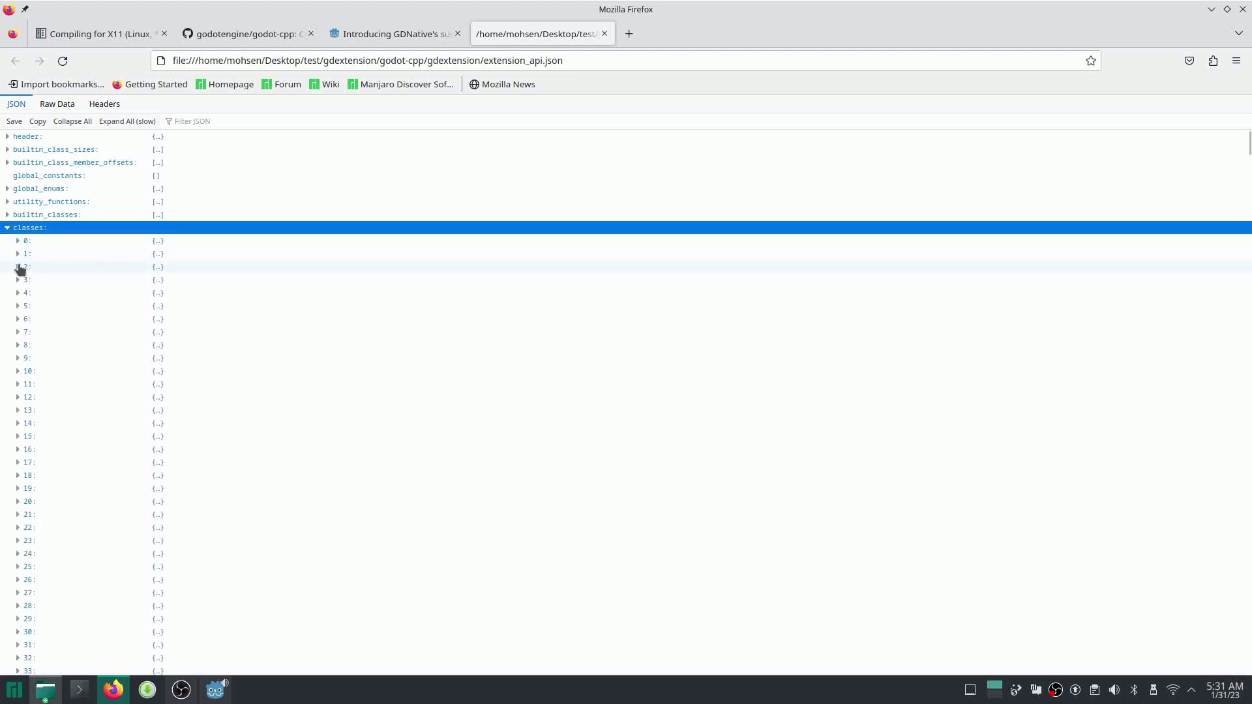
pyautogui.click(19, 268)
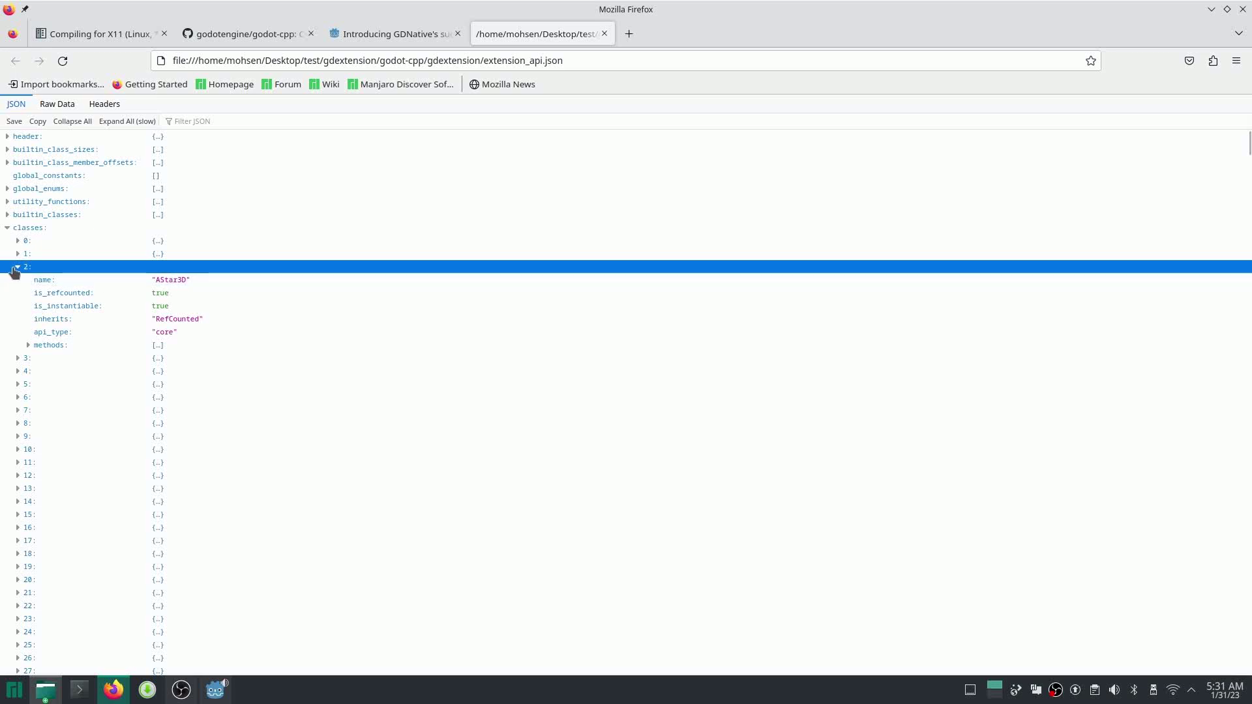
pyautogui.click(17, 267)
pyautogui.click(19, 373)
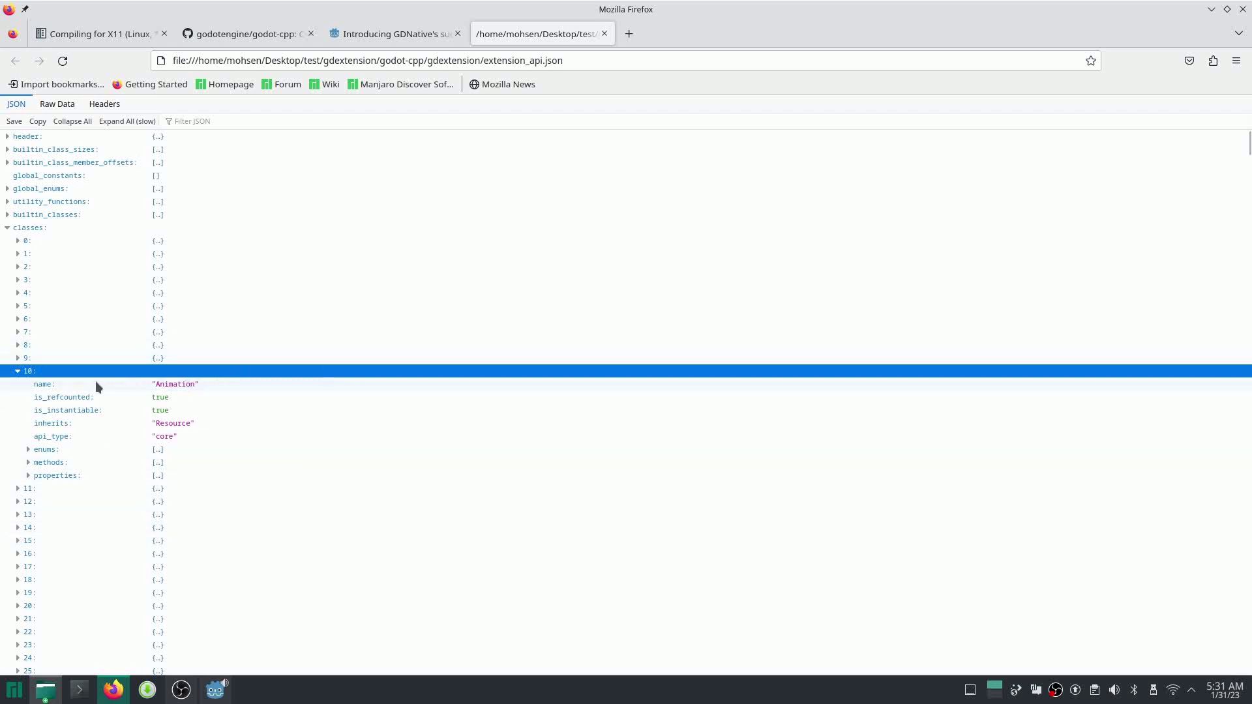
pyautogui.click(17, 371)
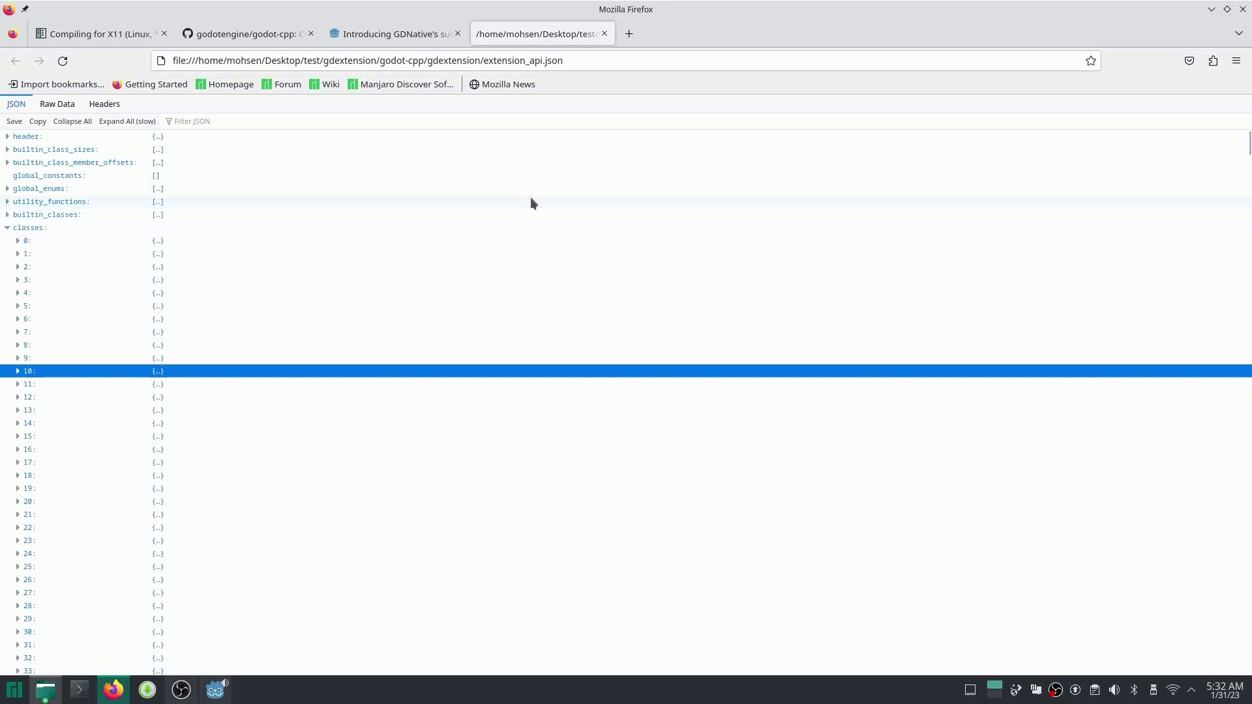
pyautogui.click(604, 33)
# Step: Open a maximised terminal in godot-cpp and run scons -h
pyautogui.click(1211, 9)
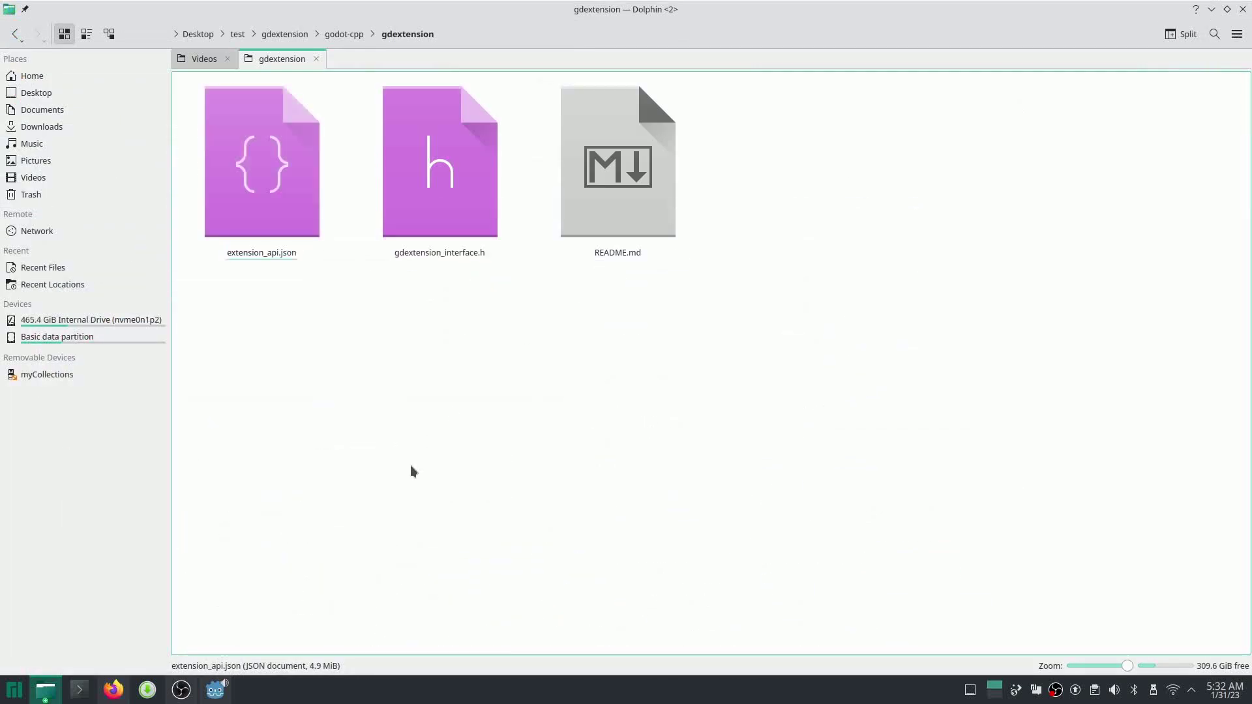
pyautogui.click(352, 36)
pyautogui.rightClick(548, 576)
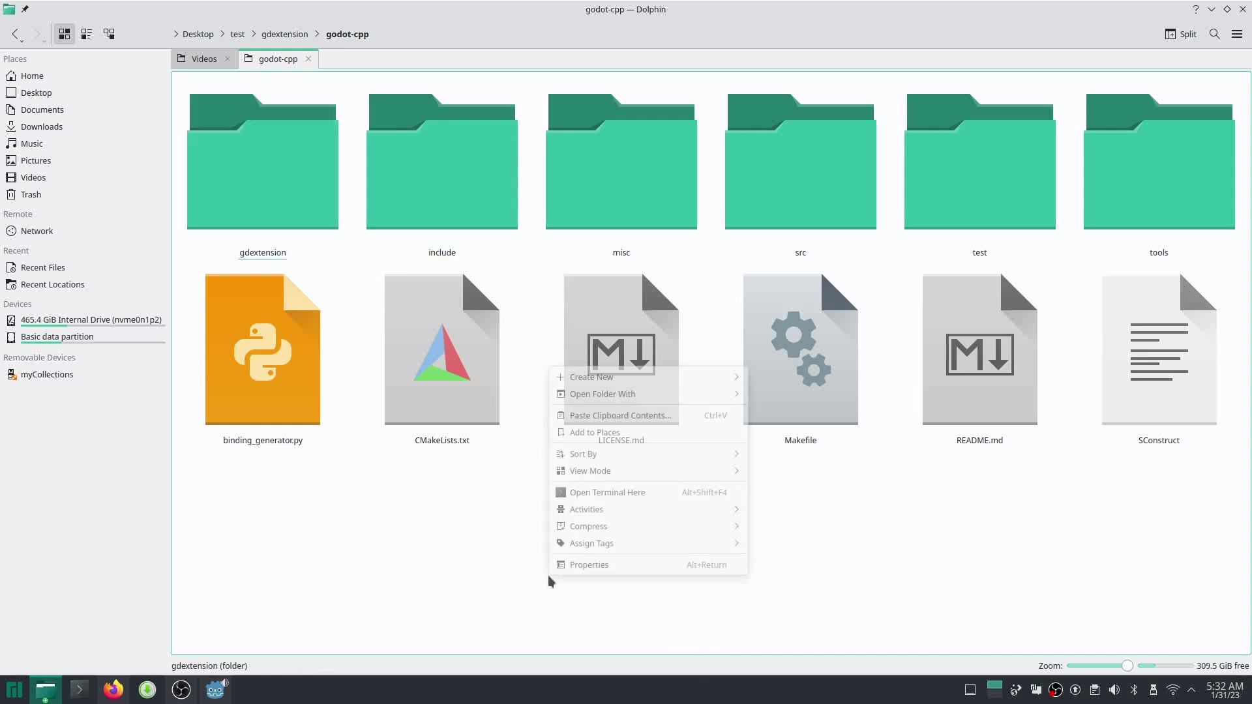
pyautogui.click(471, 561)
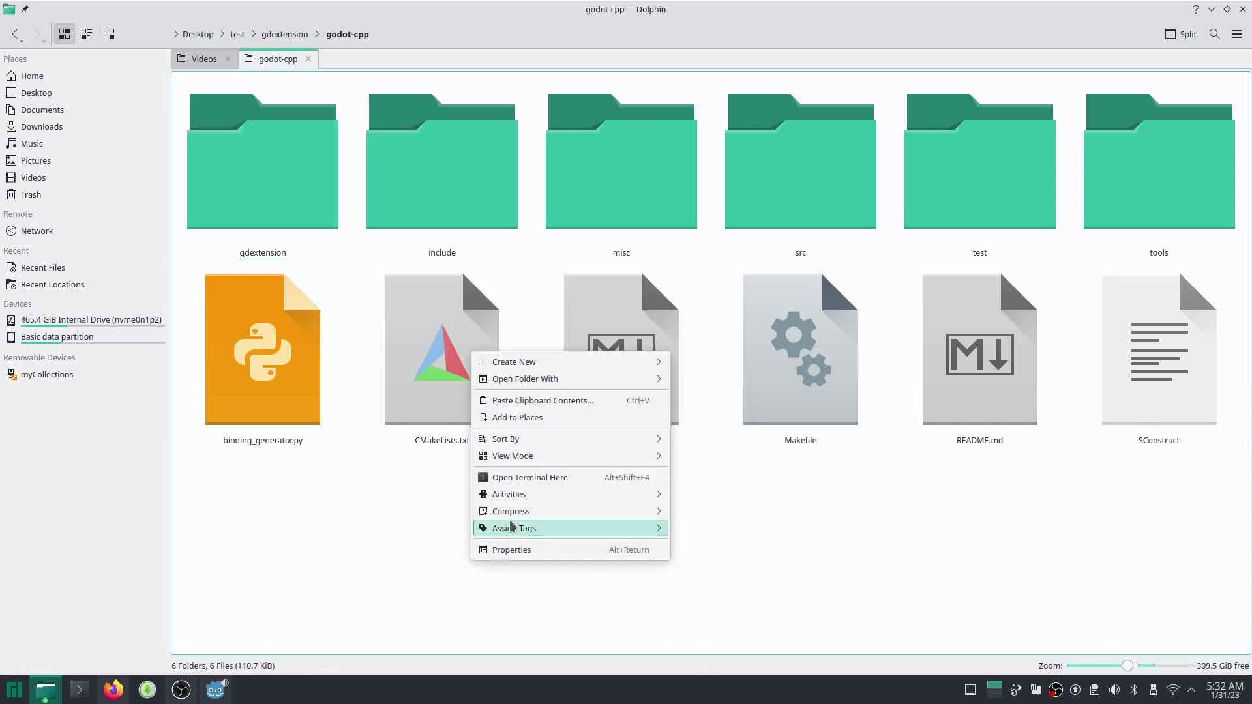
pyautogui.click(530, 478)
pyautogui.moveTo(769, 308); pyautogui.dragTo(758, 322)
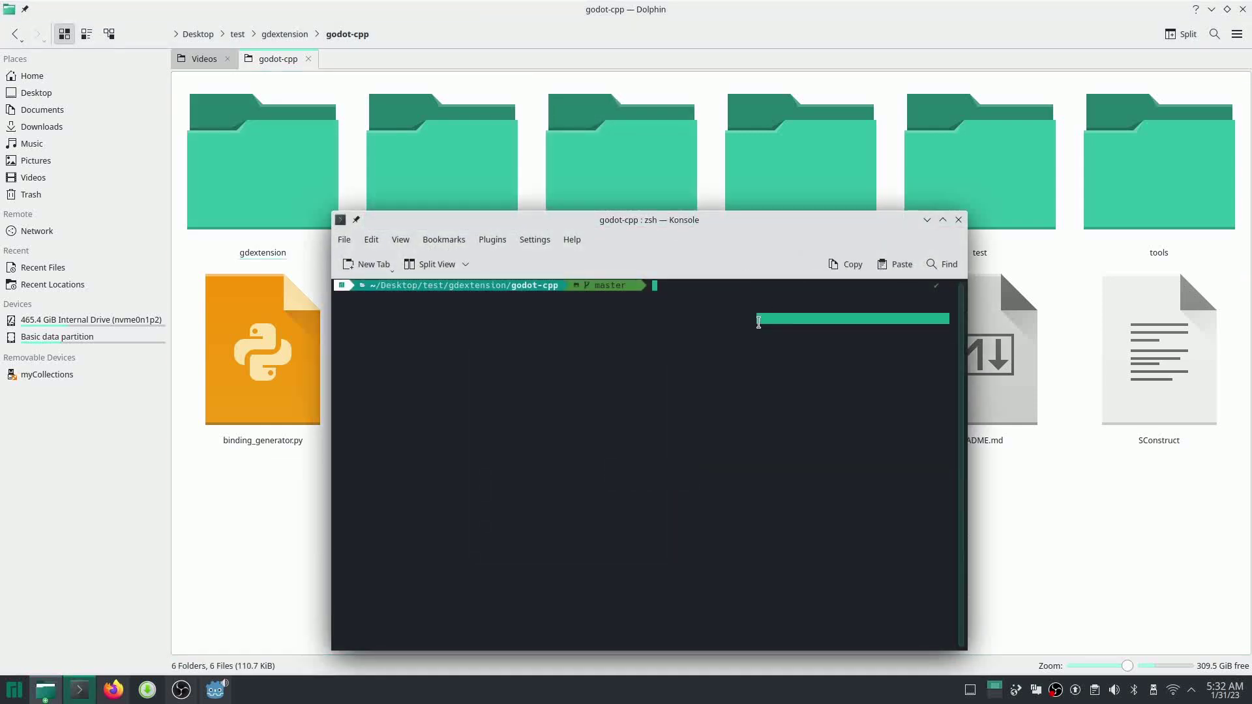
pyautogui.write('scons -h')
pyautogui.press('Return')
pyautogui.doubleClick(358, 220)
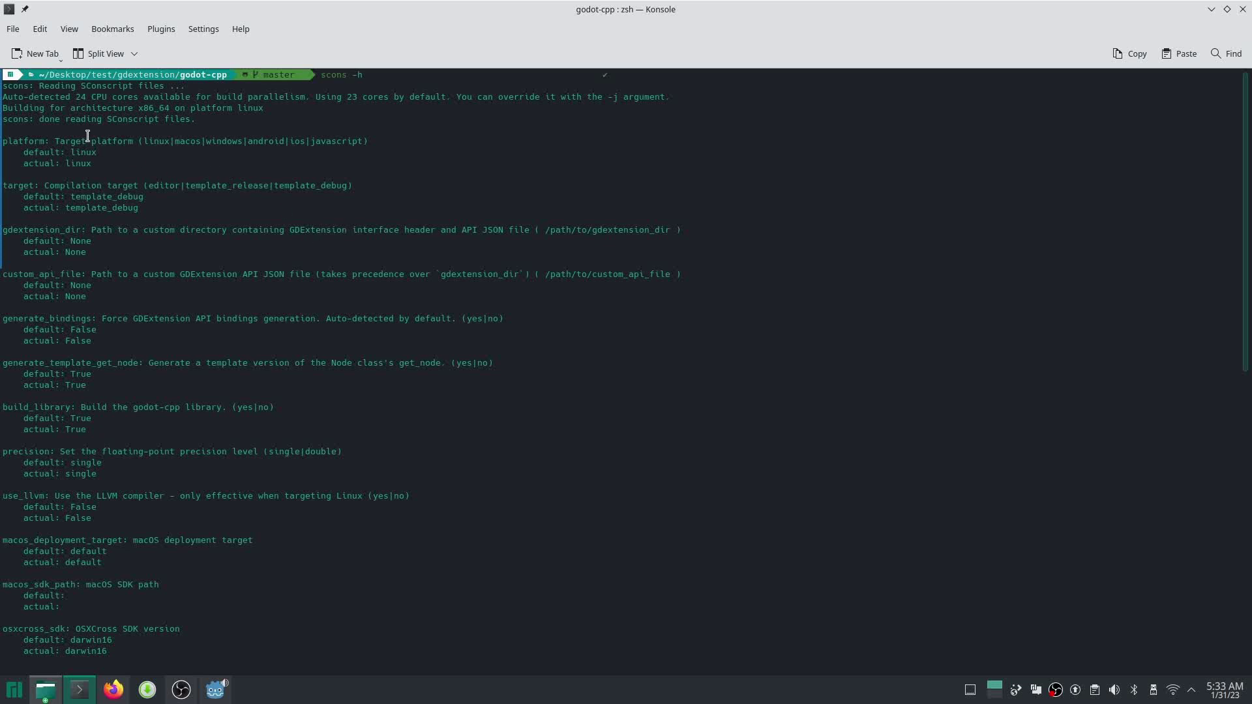
# Step: Review the platform, target (template_release/template_debug) and precision (single) options, then clear the terminal
pyautogui.tripleClick(36, 141)
pyautogui.click(35, 141)
pyautogui.tripleClick(163, 185)
pyautogui.doubleClick(195, 185)
pyautogui.doubleClick(291, 185)
pyautogui.click(116, 377)
pyautogui.scroll(-3, 116, 377)
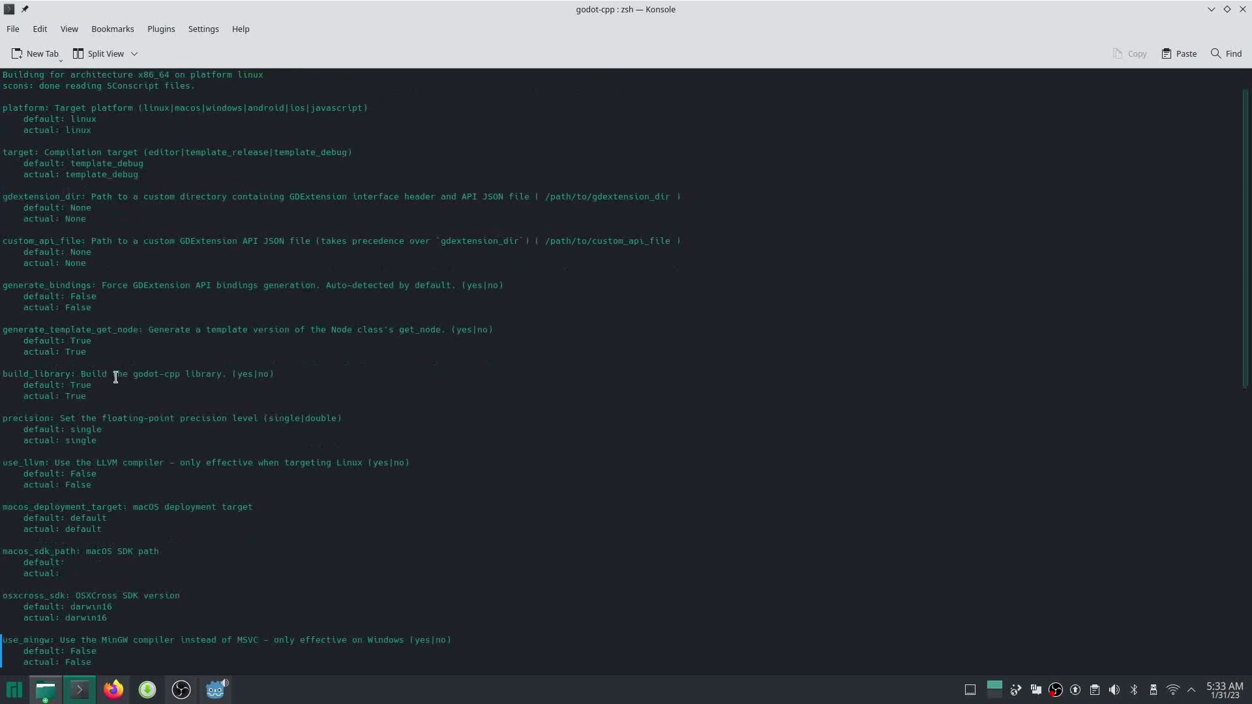
pyautogui.doubleClick(31, 419)
pyautogui.doubleClick(283, 420)
pyautogui.write('clear')
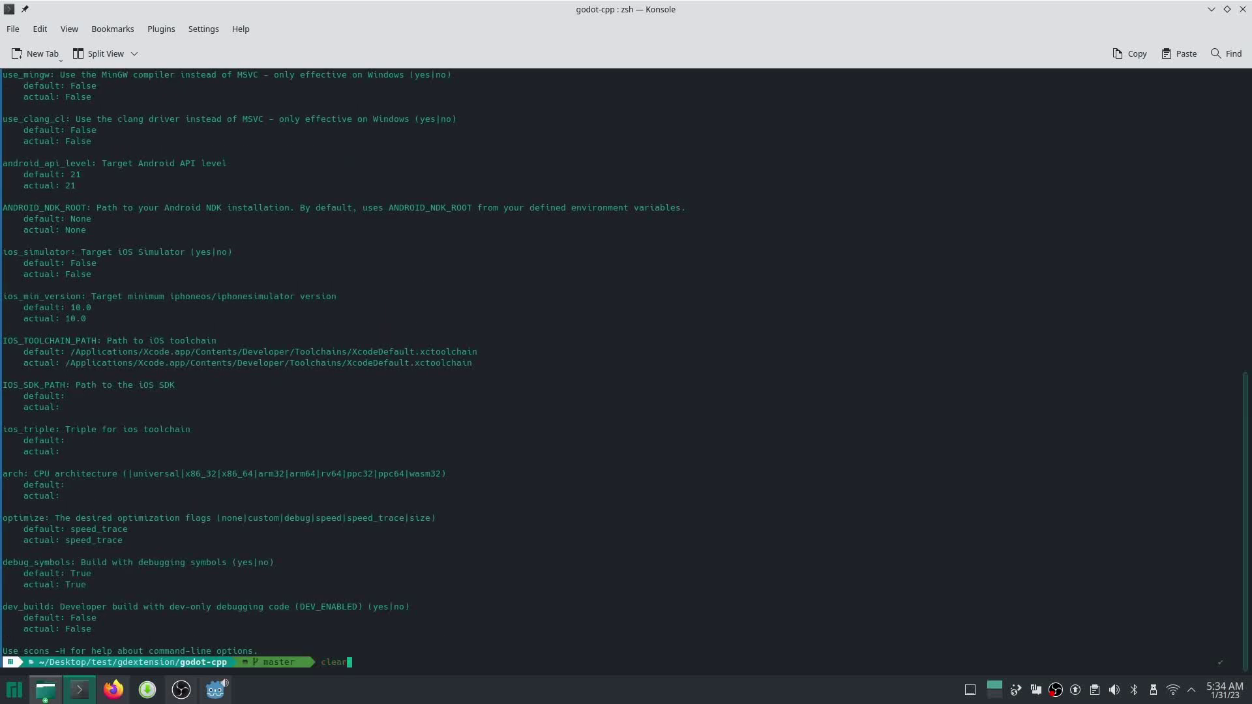
pyautogui.press('Return')
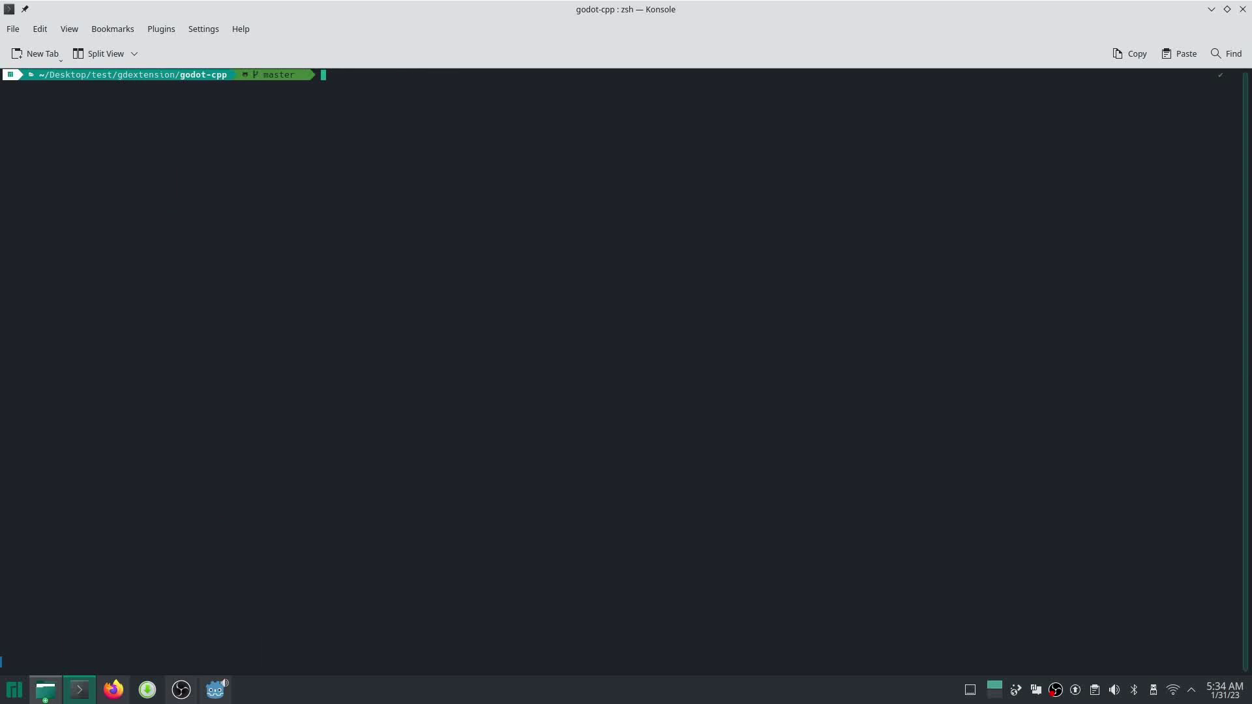
# Step: Run scons -j24 in godot-cpp to build libgodot-cpp.linux.template_debug.x86_64.a
pyautogui.write('scons')
pyautogui.press('BackSpace')
pyautogui.press('Right')
pyautogui.press('Right')
pyautogui.write('j24')
pyautogui.press('Return')
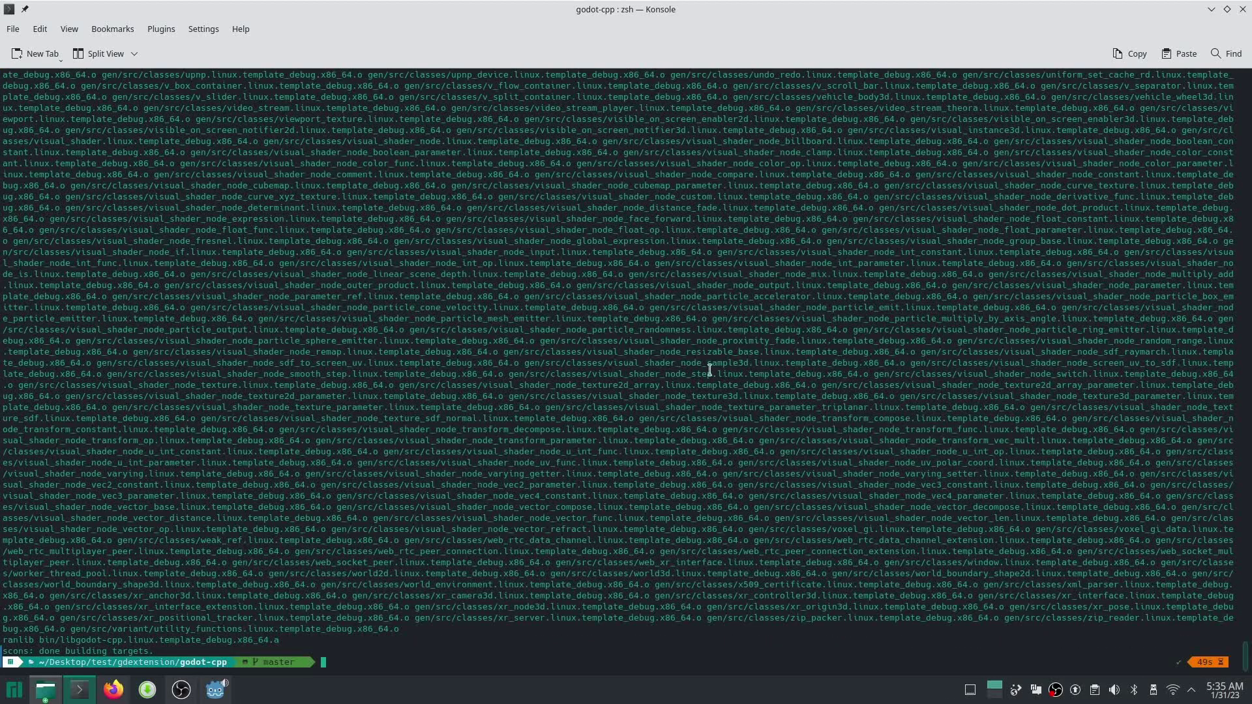
# Step: Close the terminal and browse godot-cpp's bin folder to confirm the 34.3 MiB libgodot-cpp.linux.template_debug.x86_64.a
pyautogui.click(1241, 10)
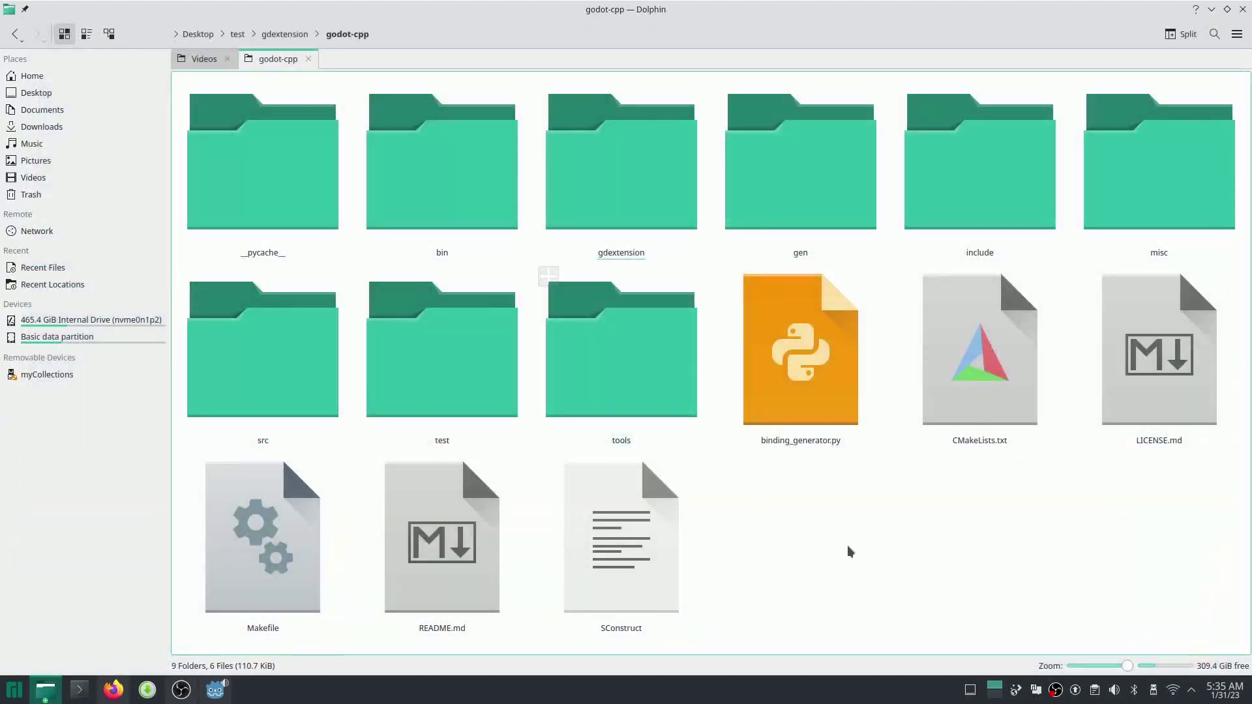
pyautogui.click(449, 224)
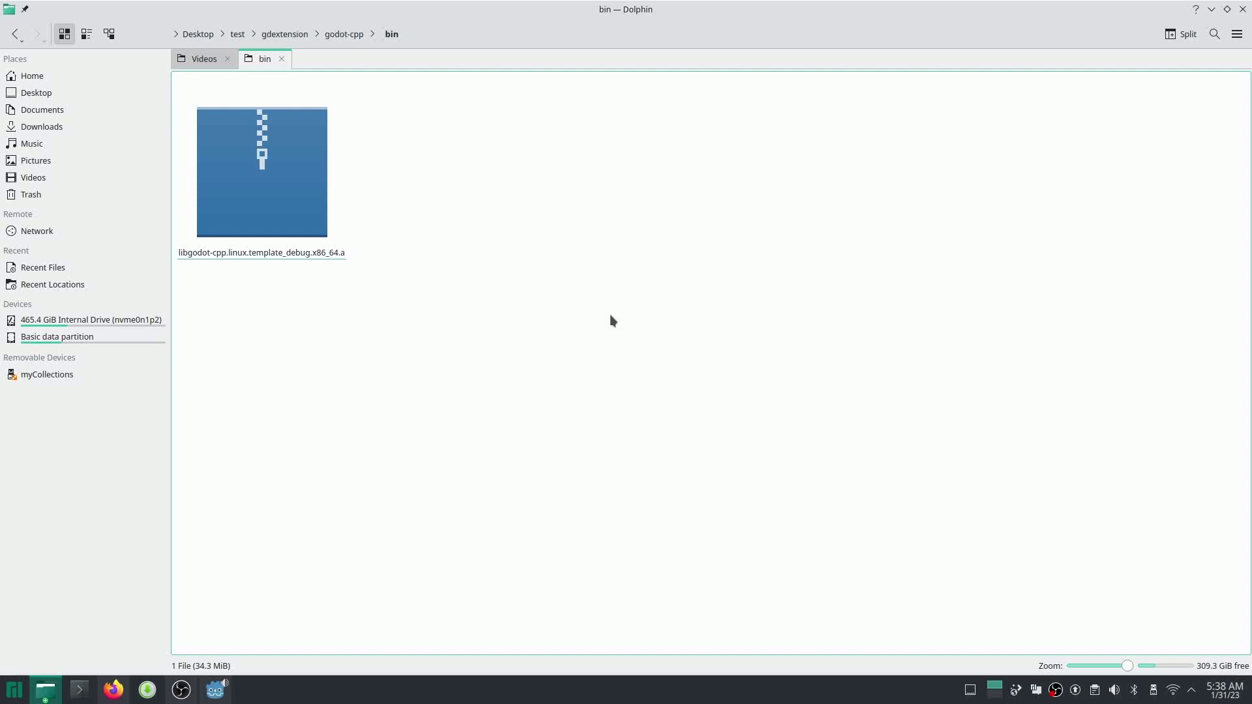
pyautogui.click(341, 34)
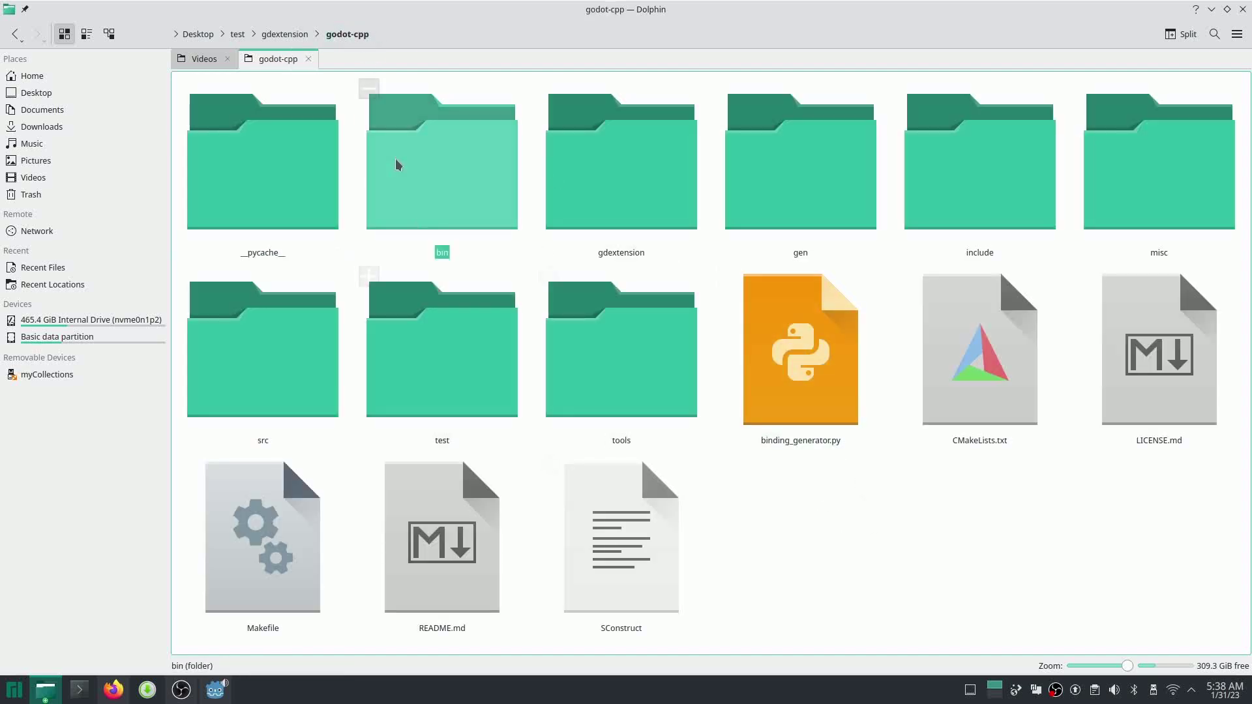
pyautogui.click(396, 159)
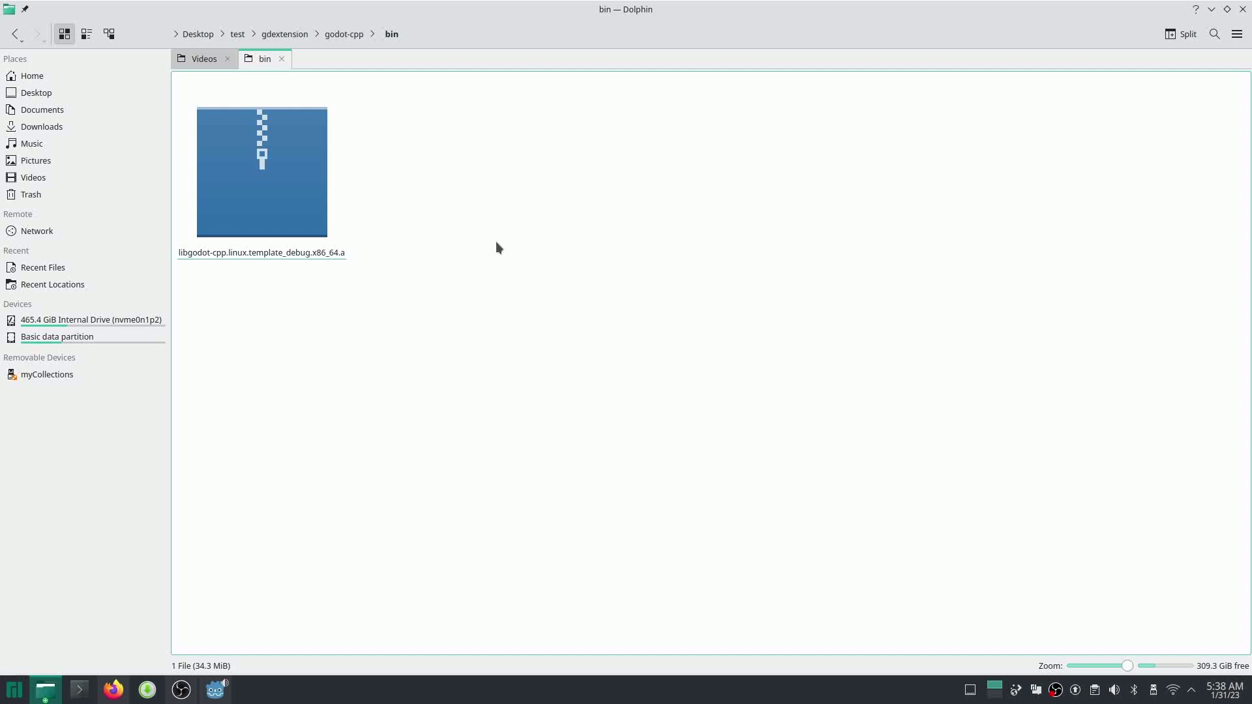